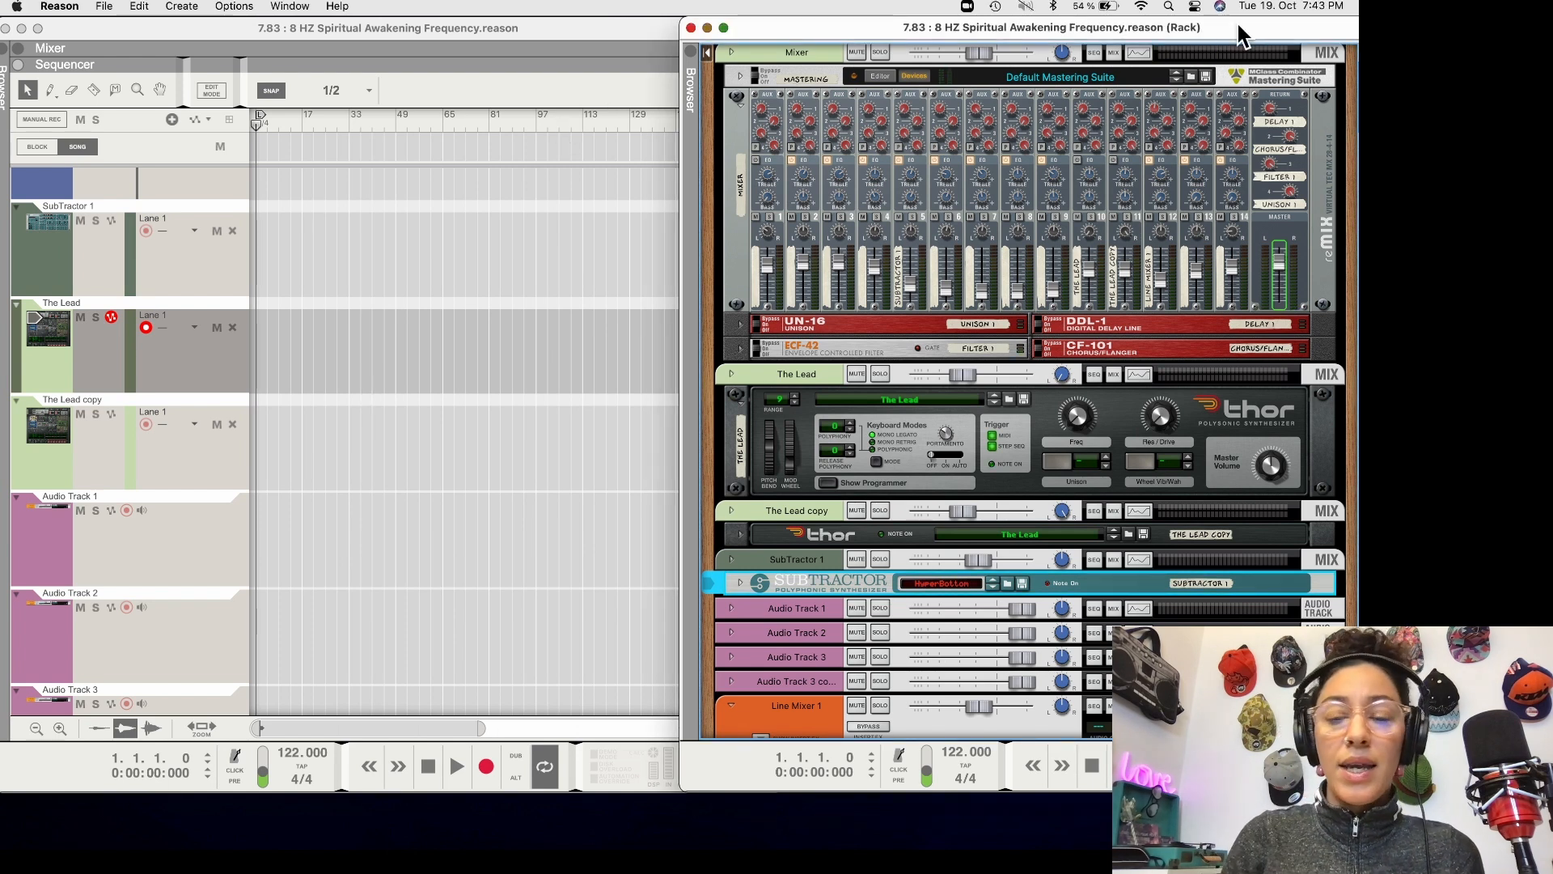
# Switch to the Online Tone Generator in Chrome, set its frequency to 528 Hz, and play the tone
pyautogui.click(1061, 817)
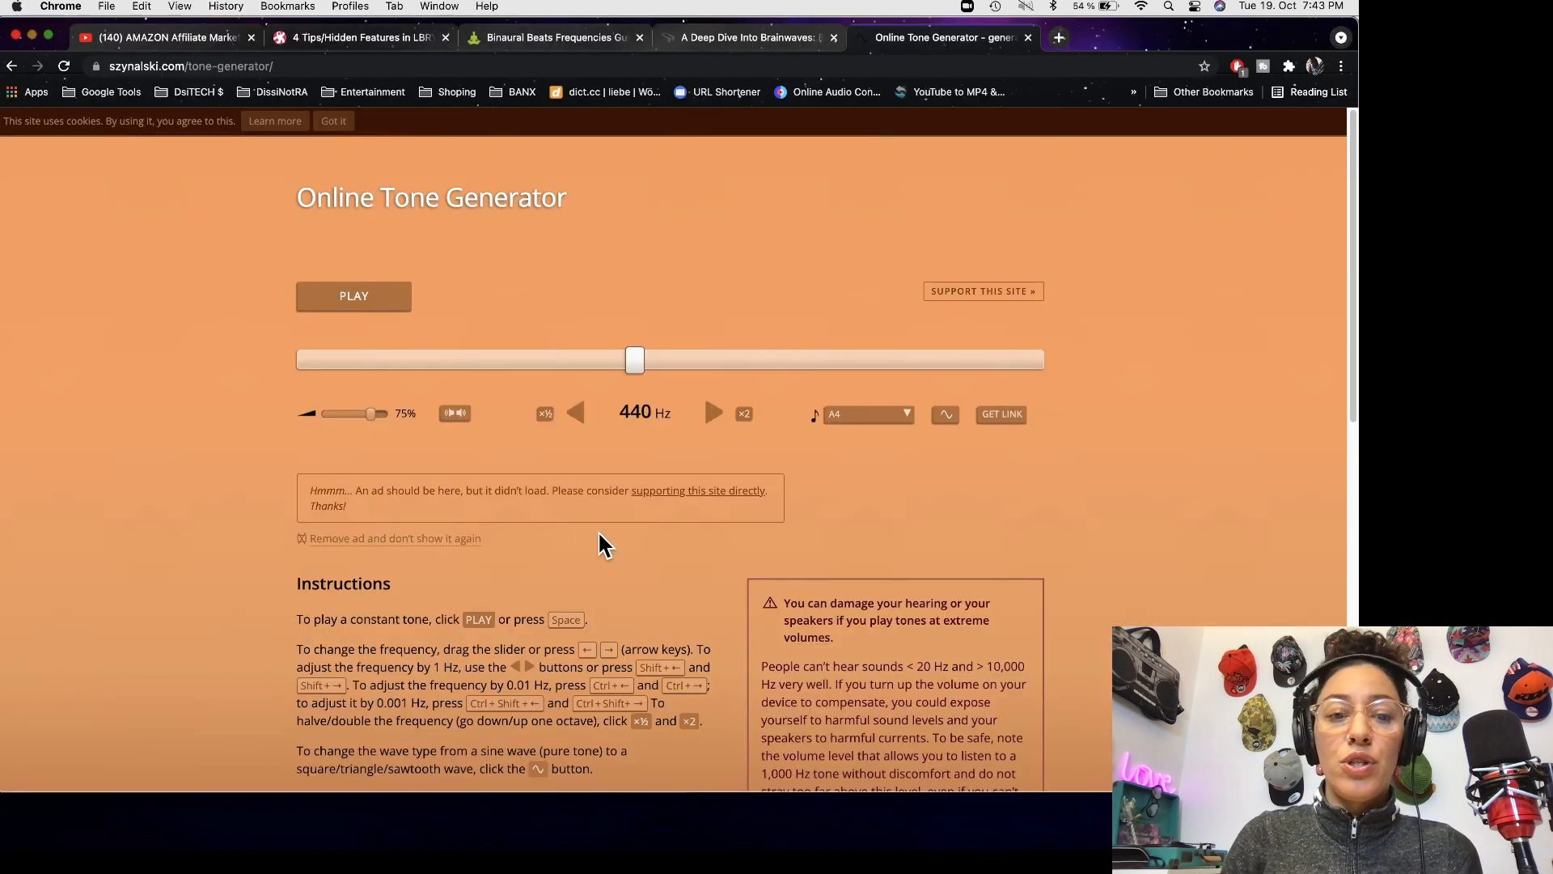
pyautogui.click(657, 415)
pyautogui.write('528')
pyautogui.press('Return')
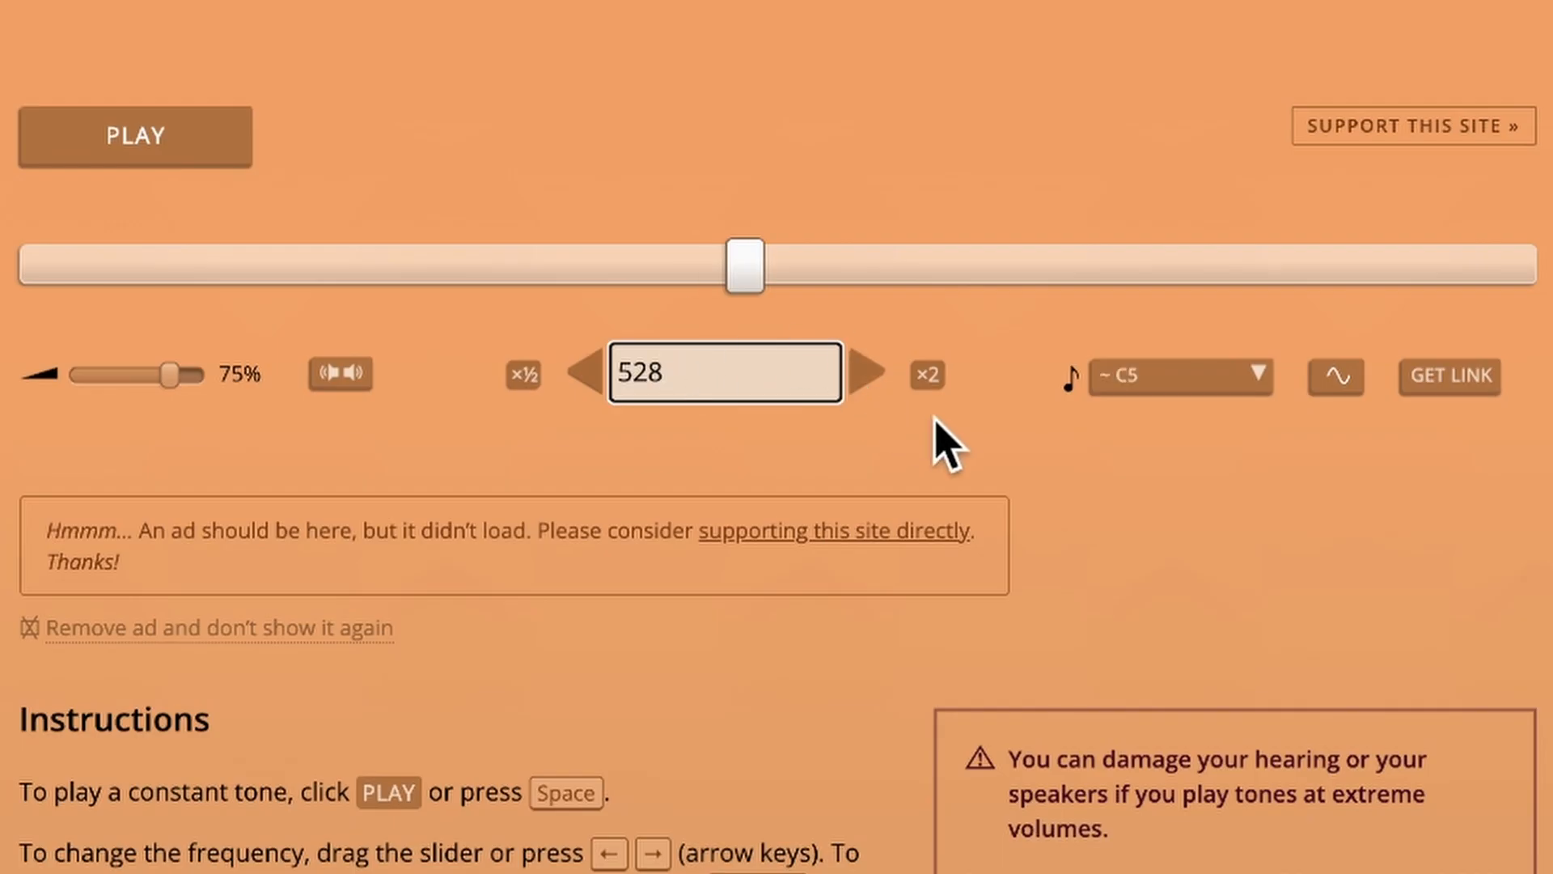
pyautogui.click(149, 150)
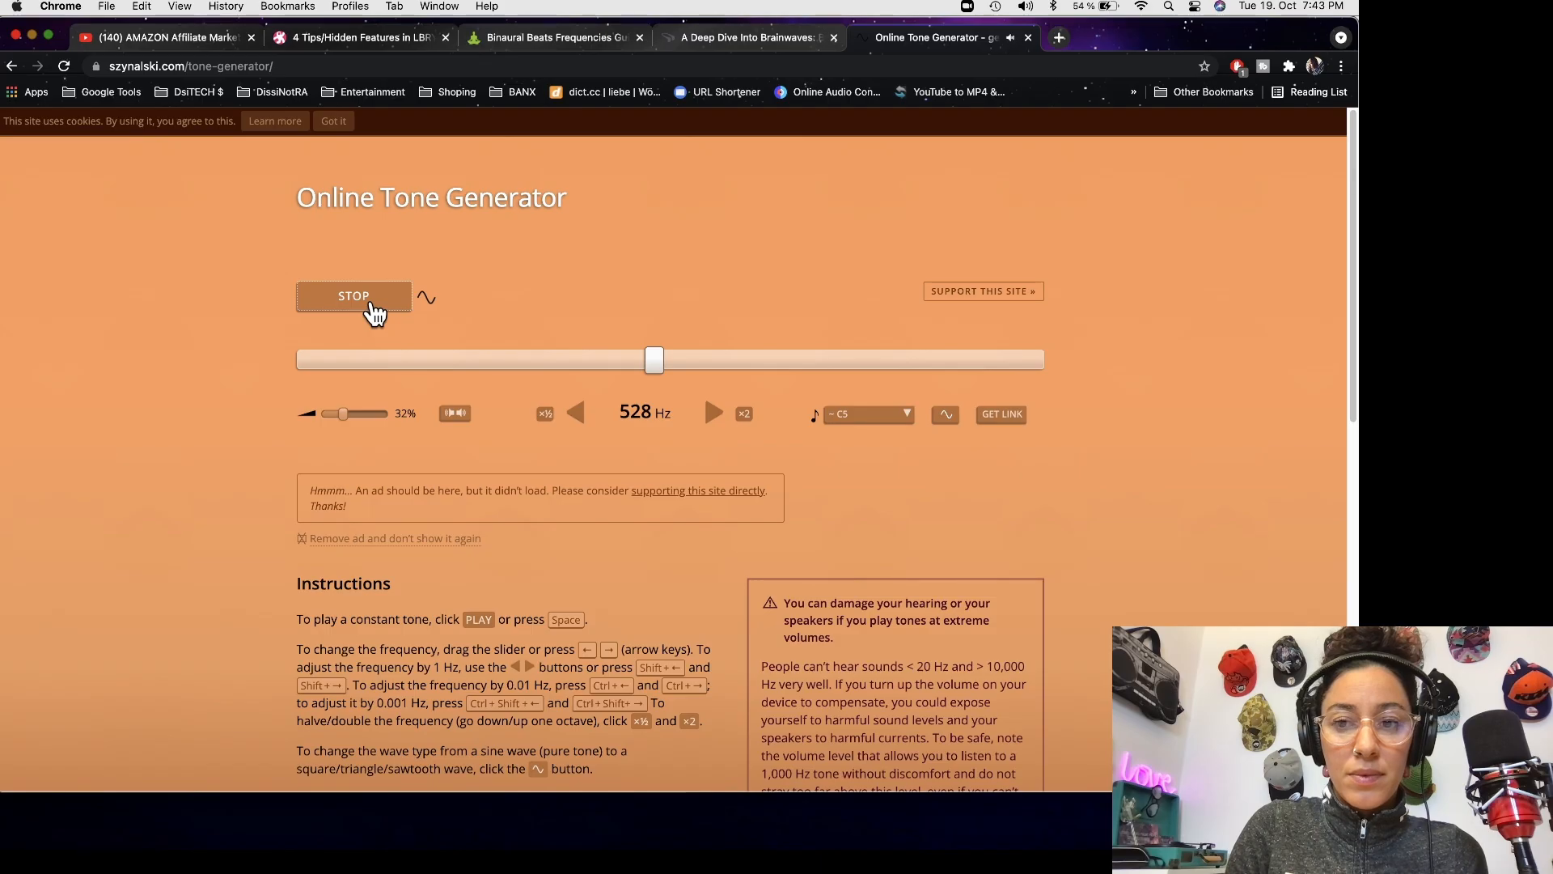
pyautogui.click(375, 312)
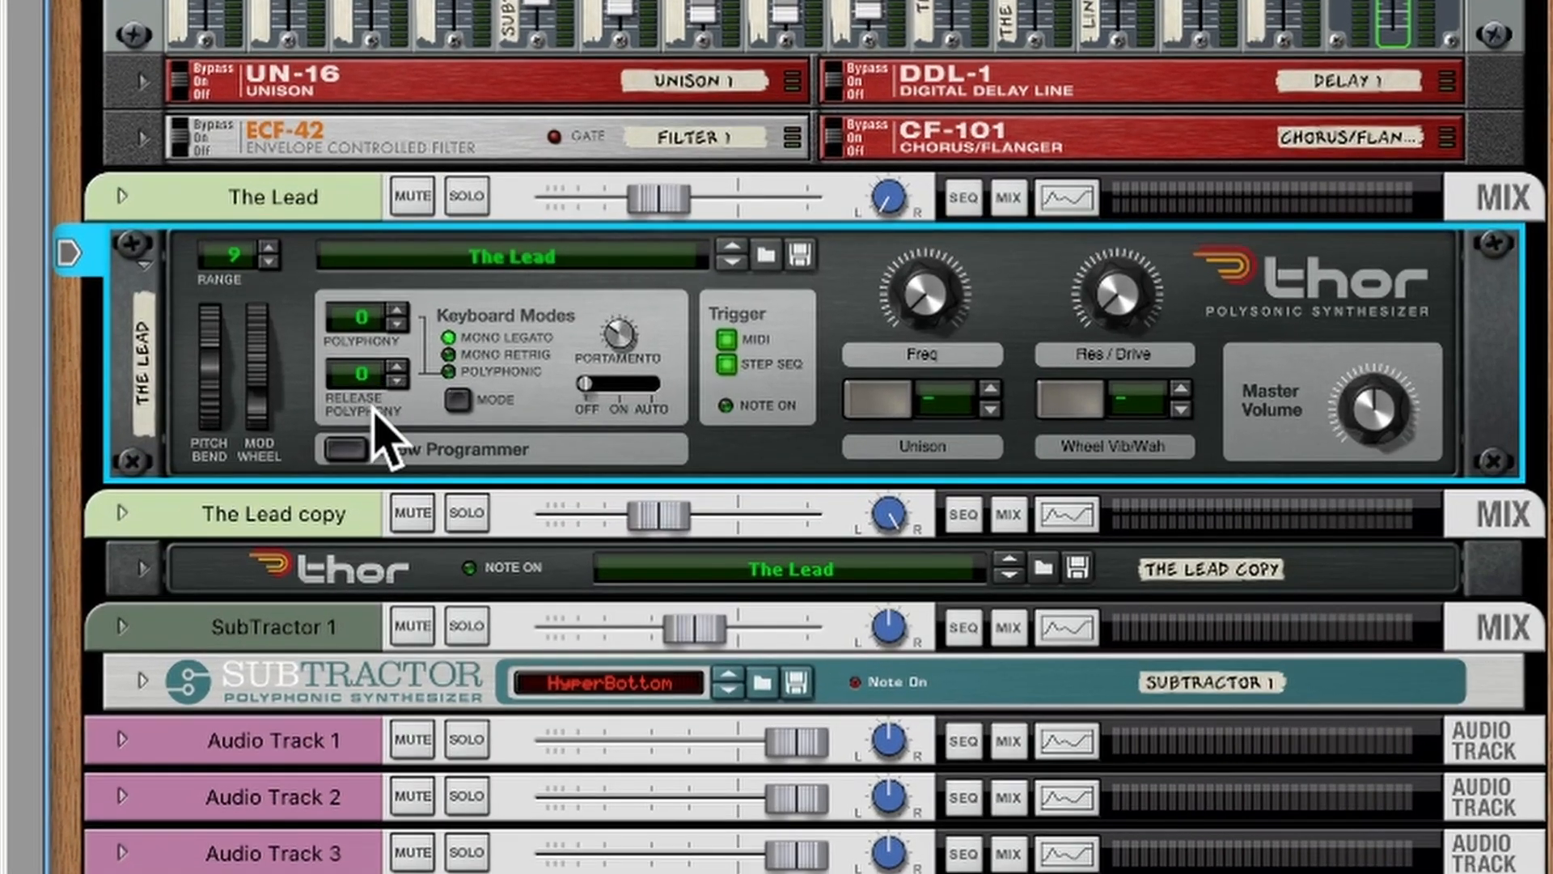
# Show the programmer of The Lead's Thor and extend its C4 note to the end of the four-bar clip
pyautogui.click(346, 448)
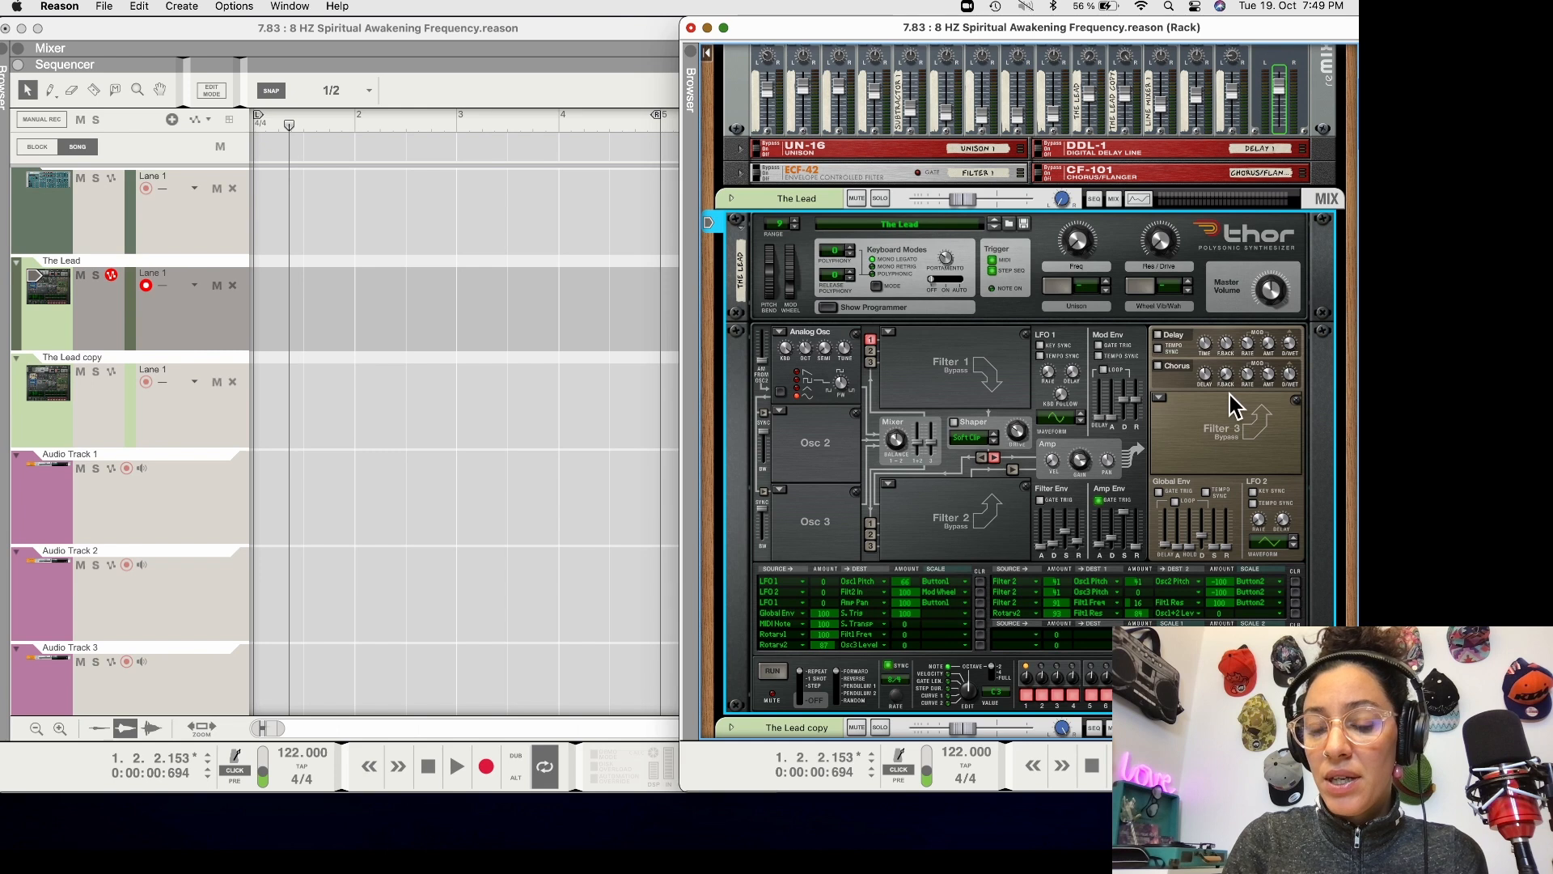
pyautogui.click(228, 313)
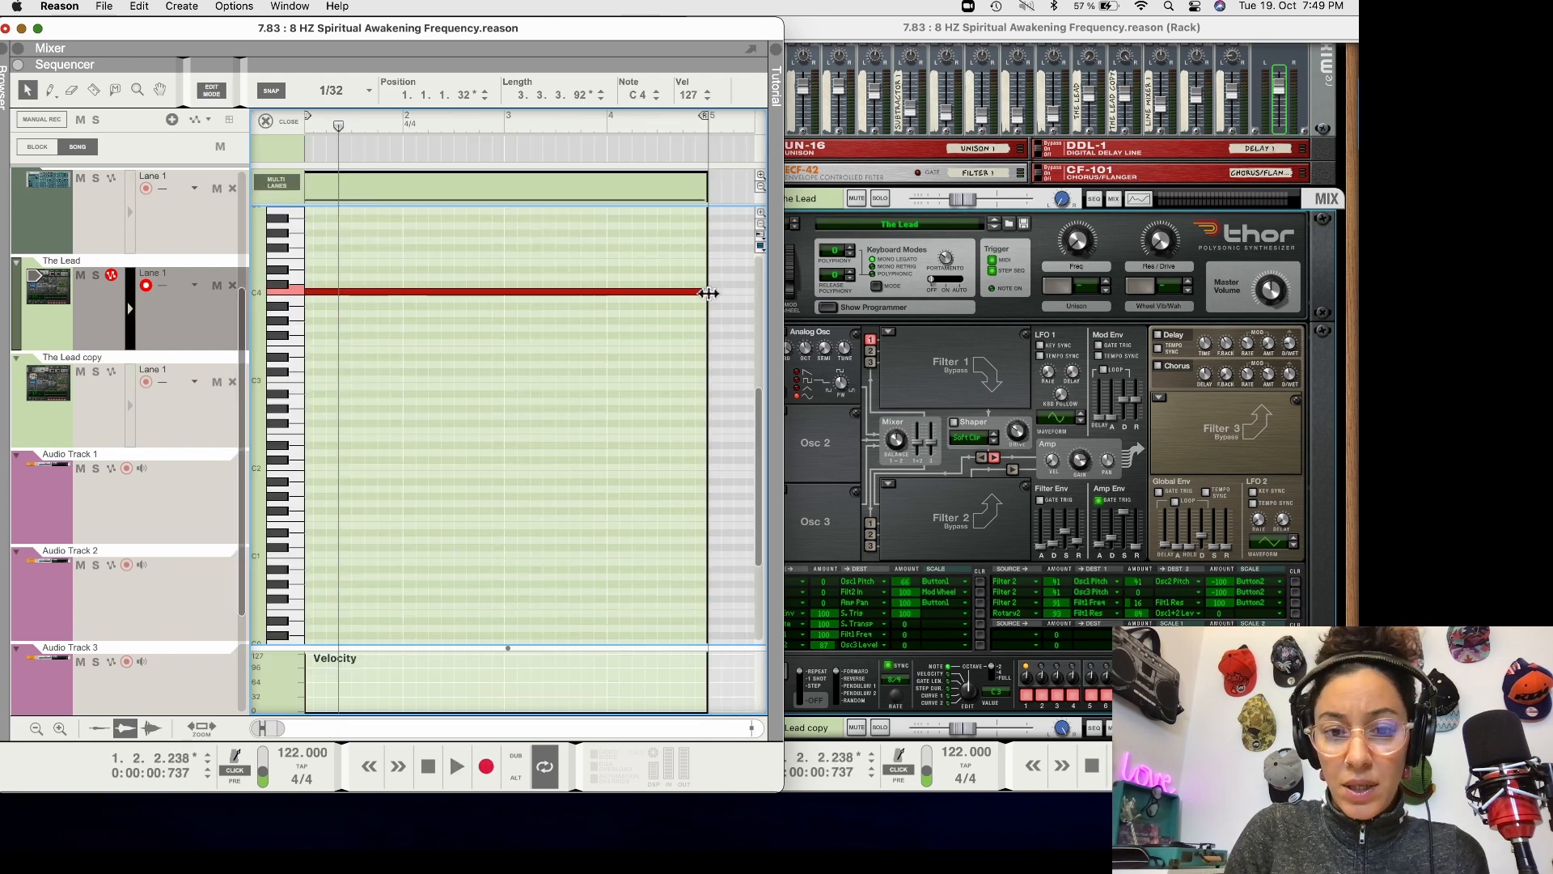
pyautogui.moveTo(708, 293); pyautogui.dragTo(711, 293)
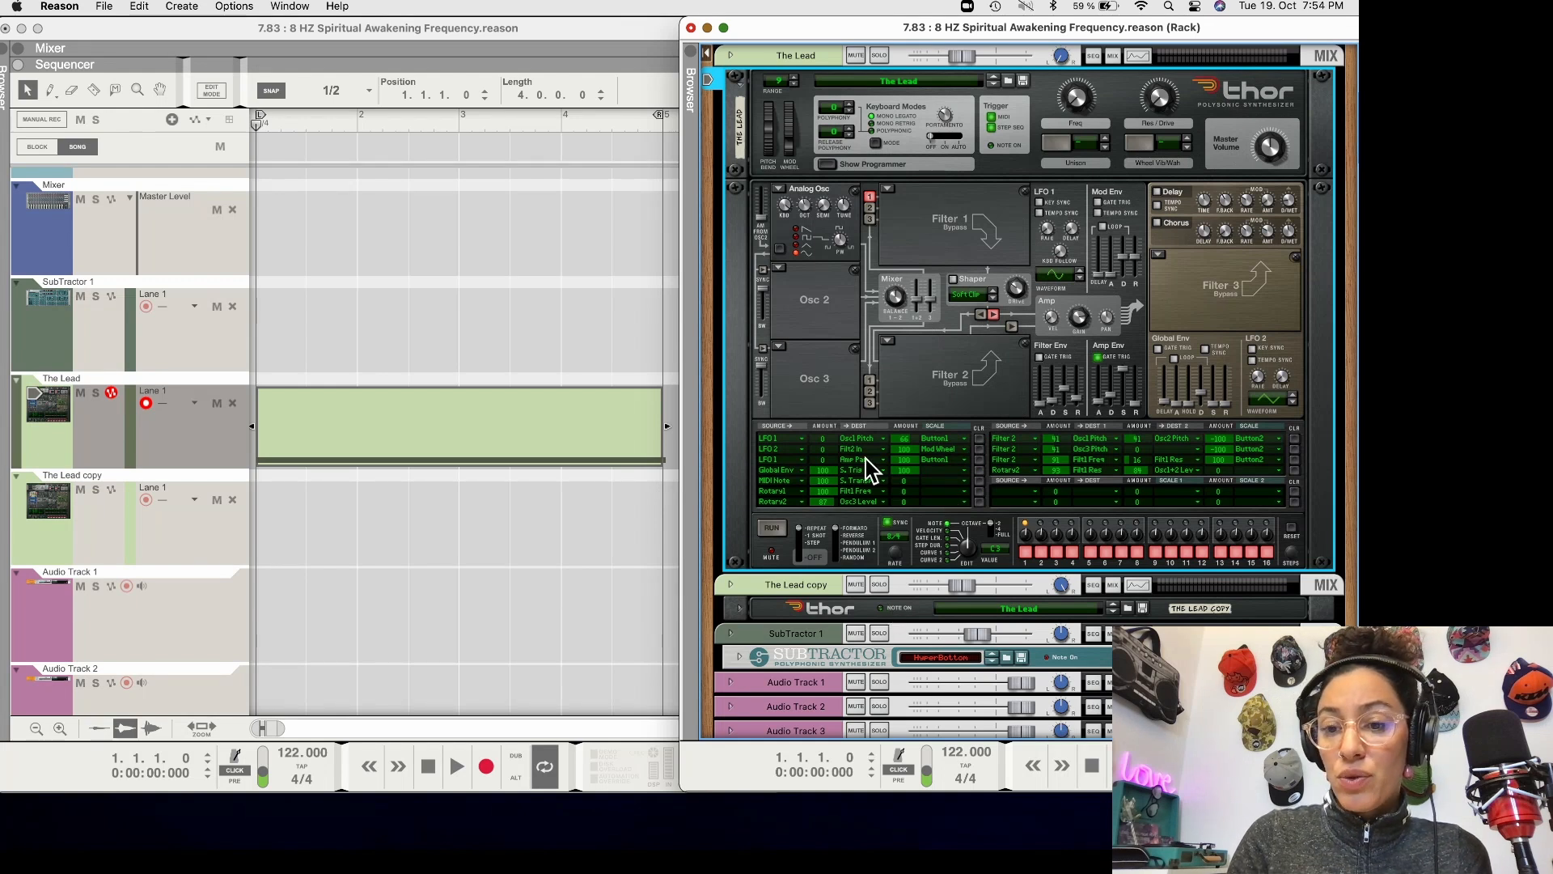
# Compare the Thor programmers of The Lead and The Lead copy, and collapse The Lead's Thor in the rack
pyautogui.scroll(-2, 866, 458)
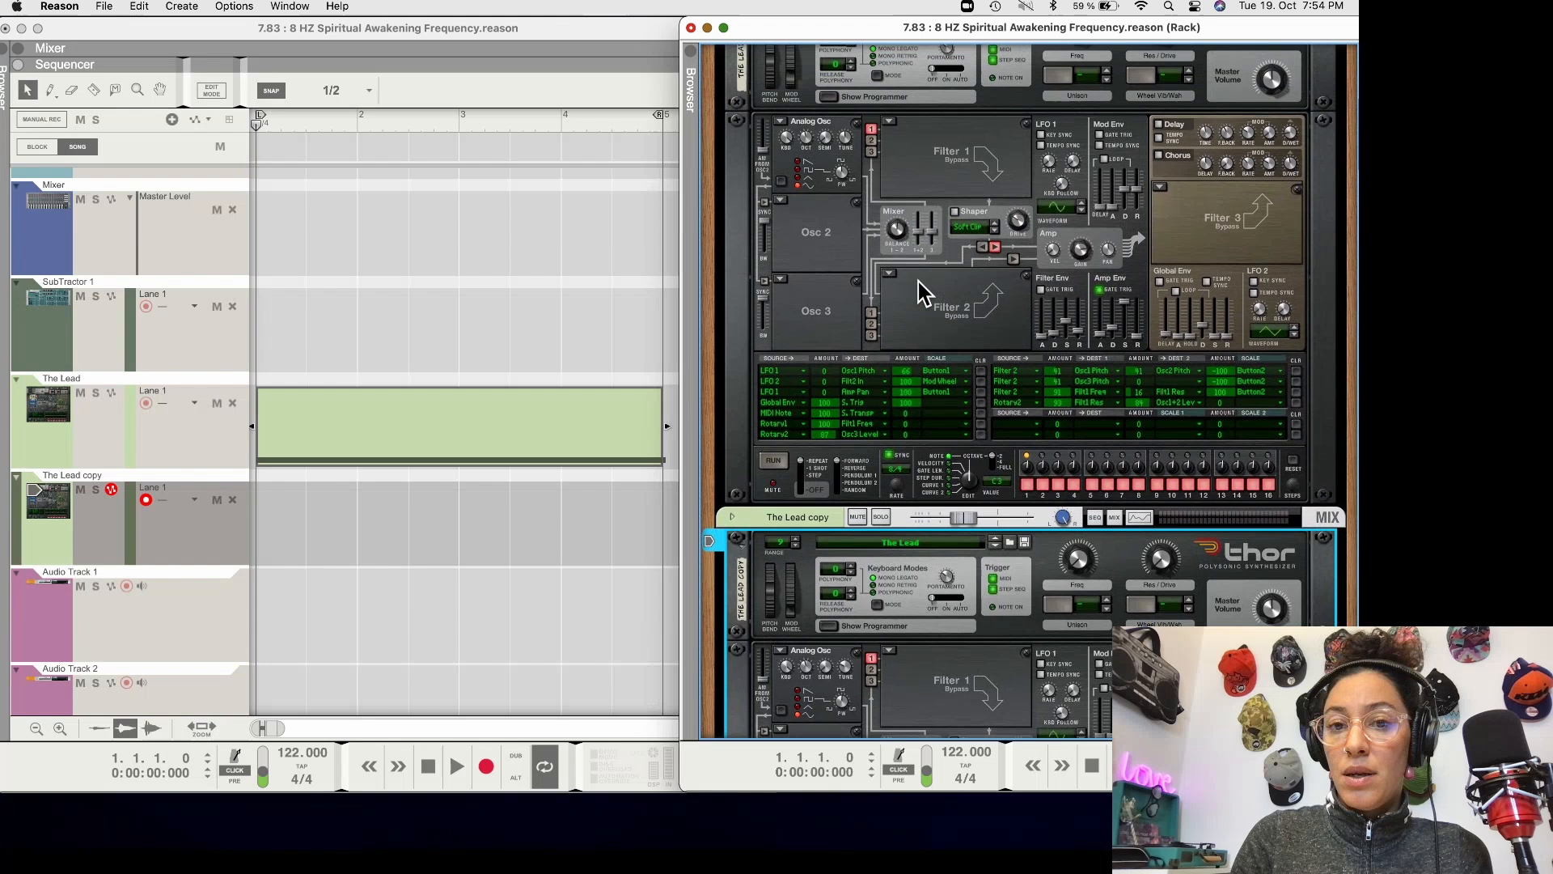
pyautogui.scroll(1, 919, 281)
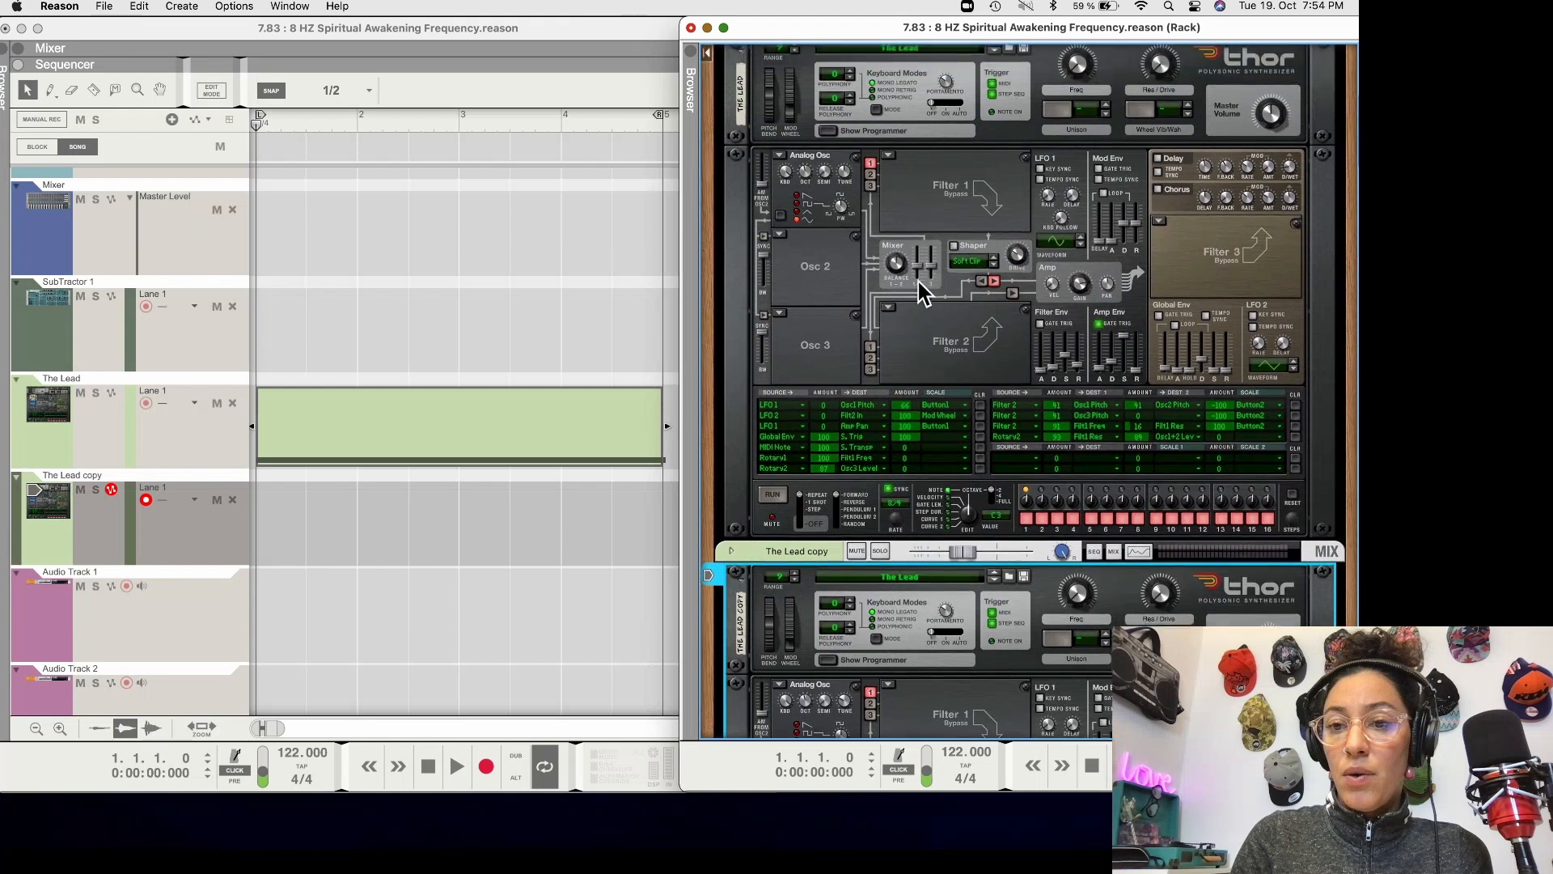
pyautogui.scroll(-10, 919, 282)
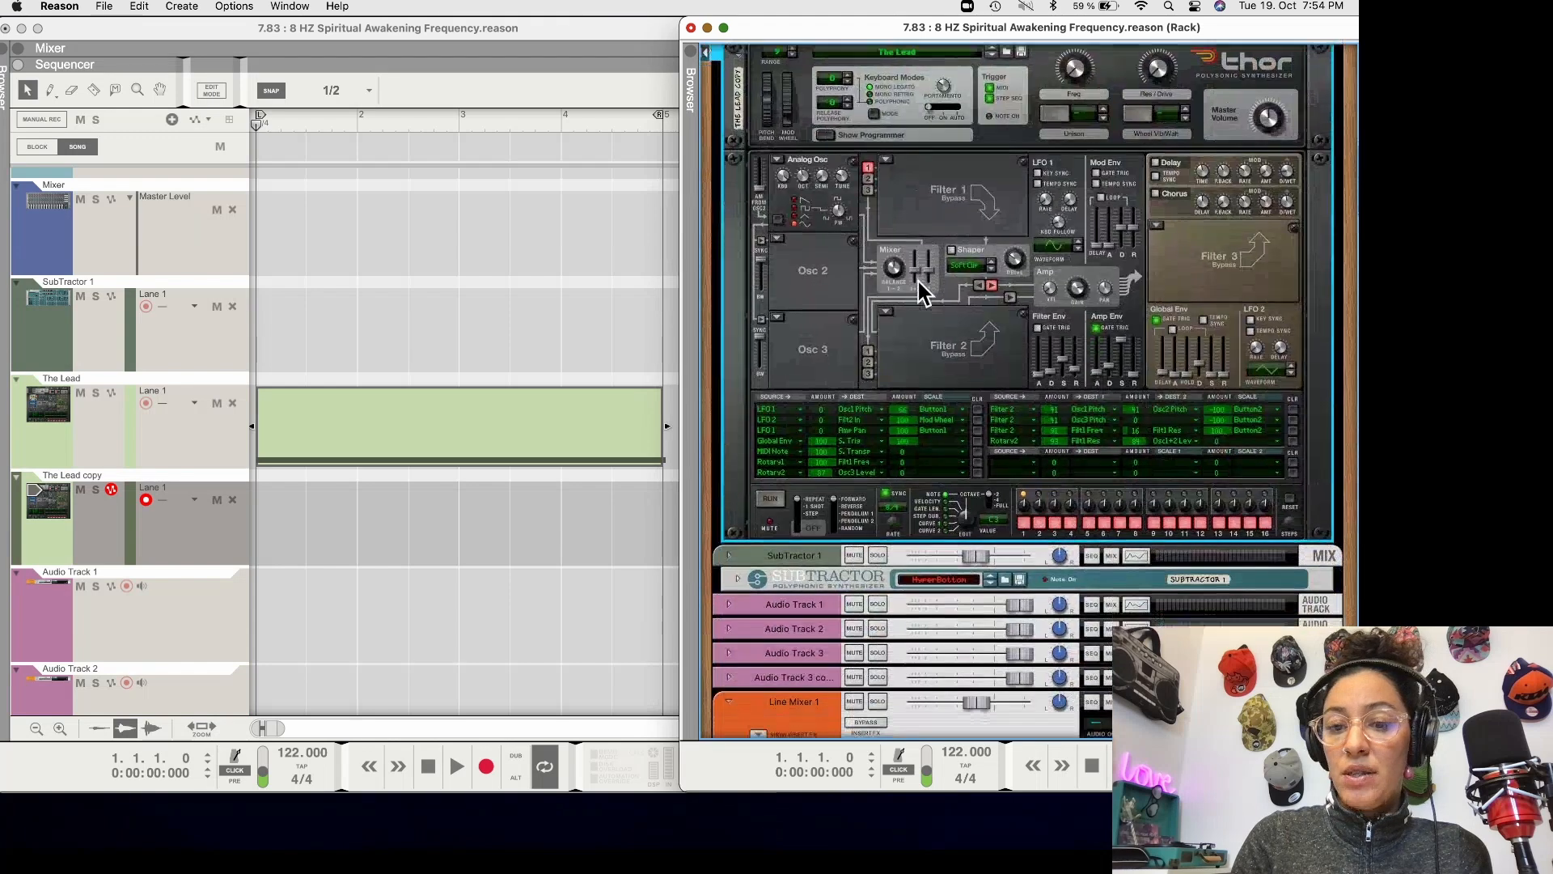
pyautogui.scroll(10, 919, 281)
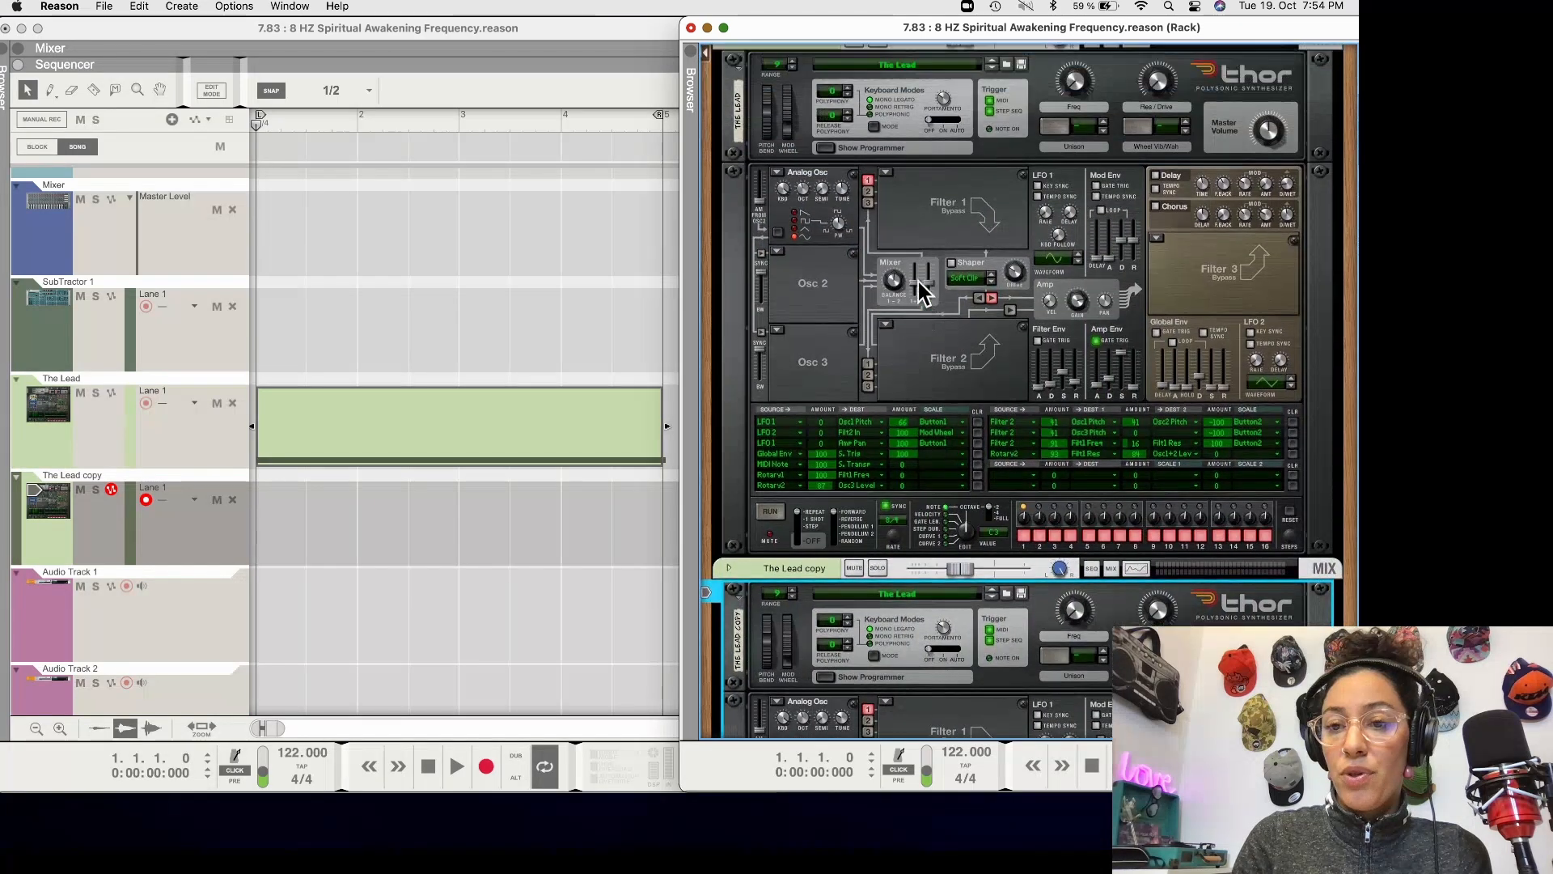
pyautogui.scroll(1, 919, 282)
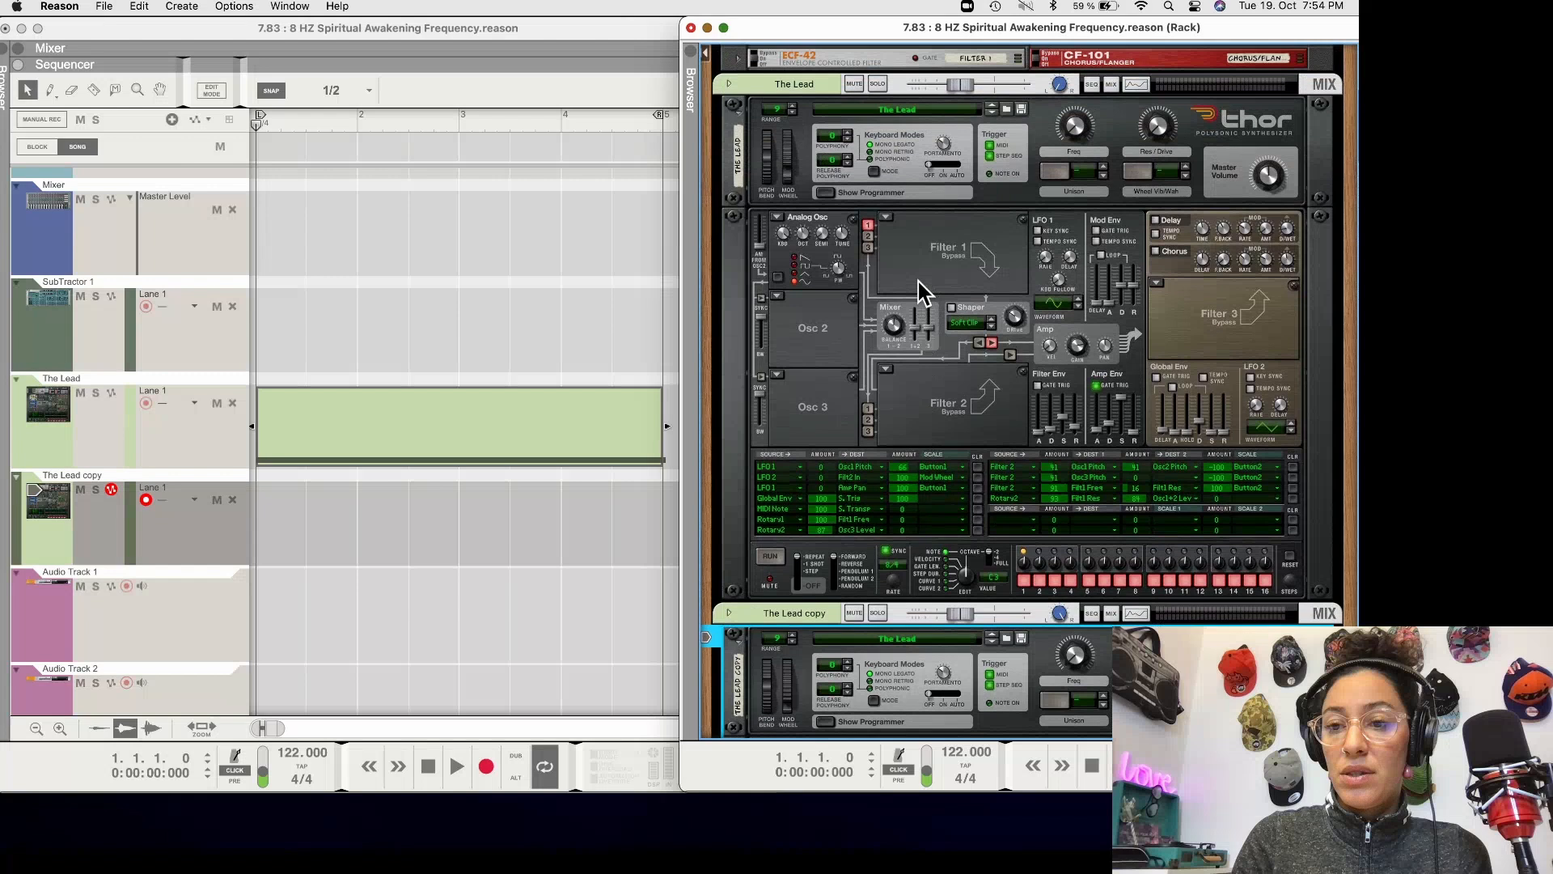
pyautogui.click(828, 196)
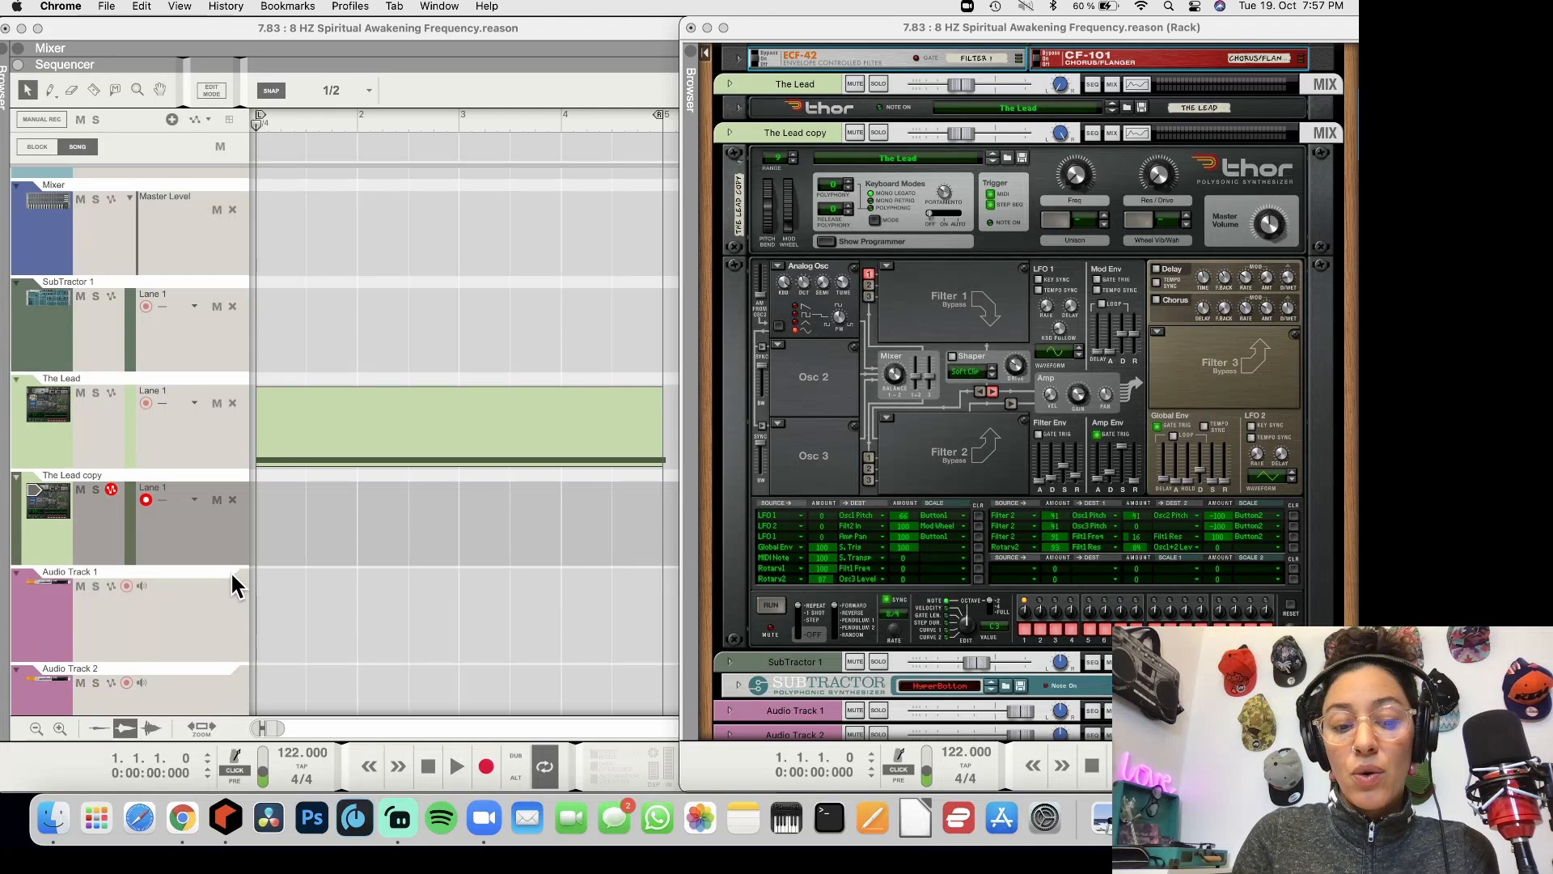
# Switch to the Online Tone Generator in Chrome, set the frequency to 520.17 Hz, and play the tone briefly
pyautogui.click(182, 818)
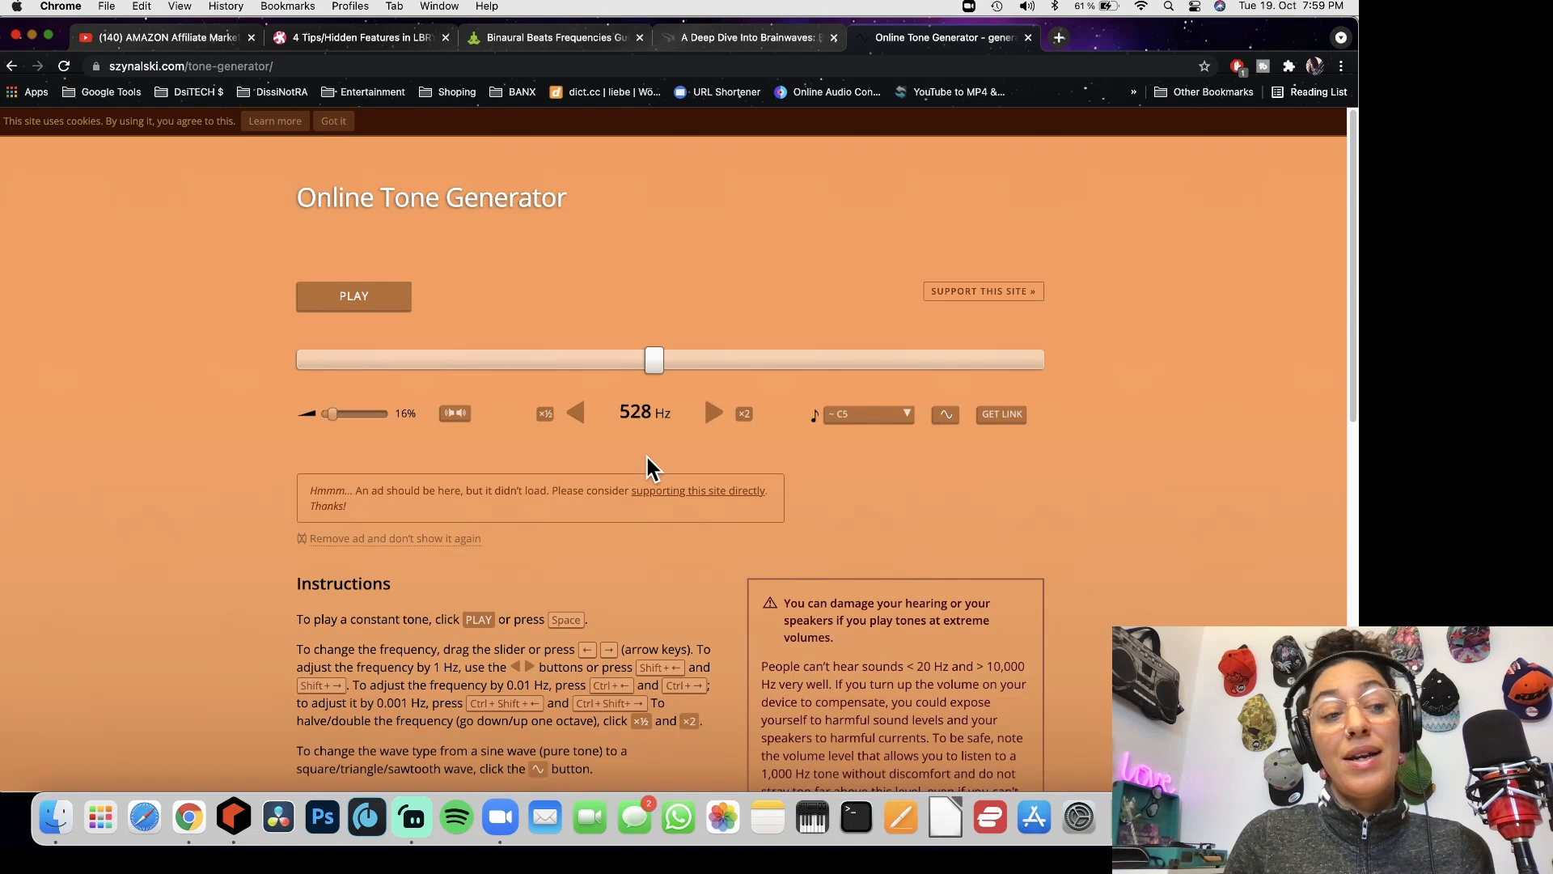
pyautogui.click(650, 412)
pyautogui.write('52')
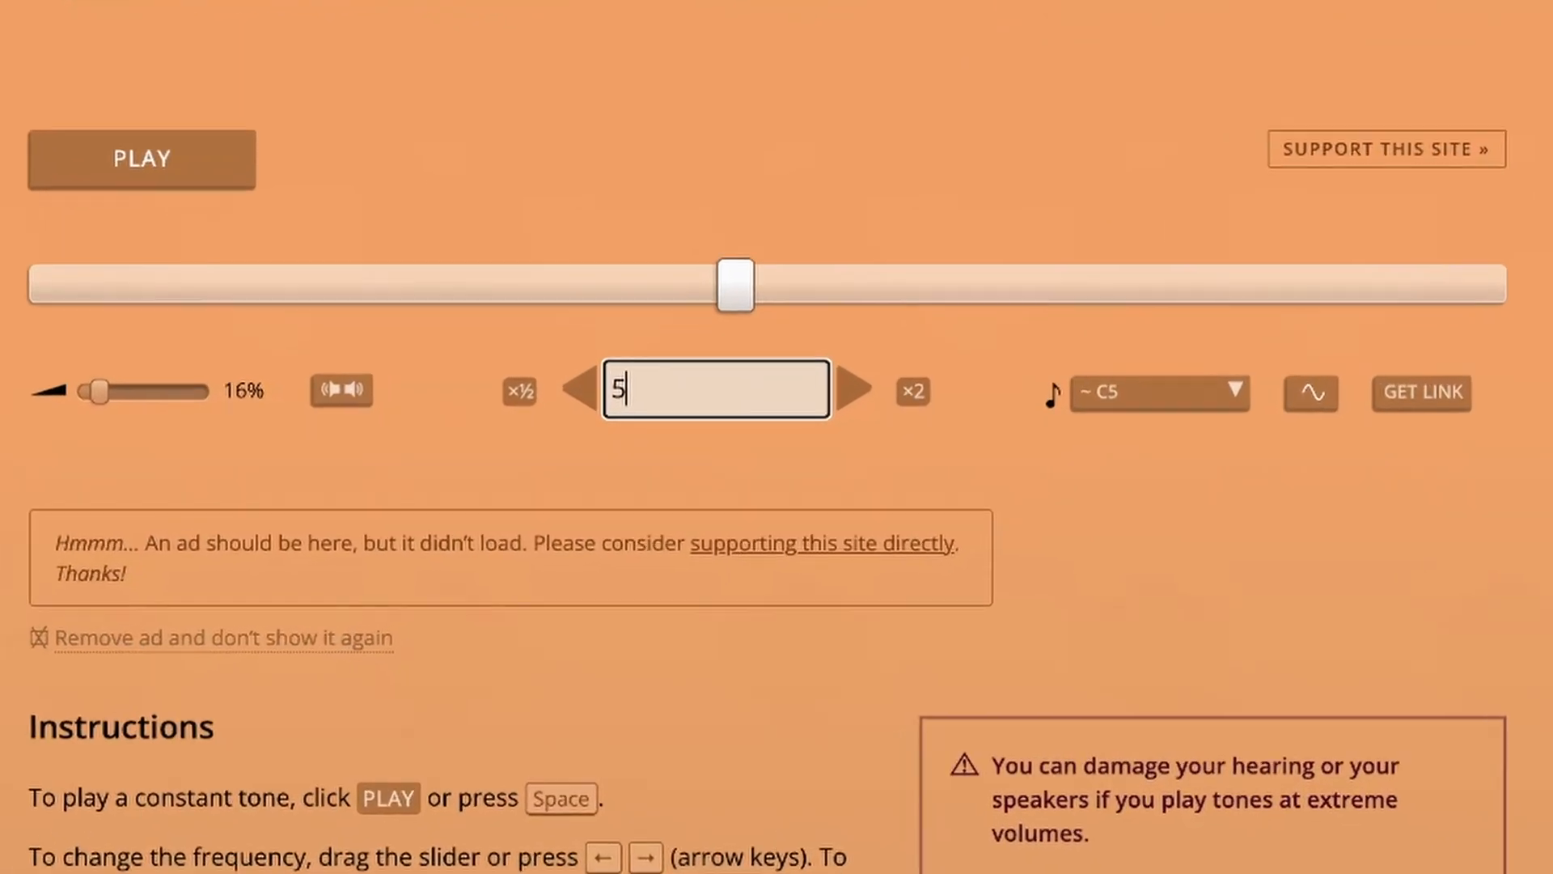
pyautogui.write('0.')
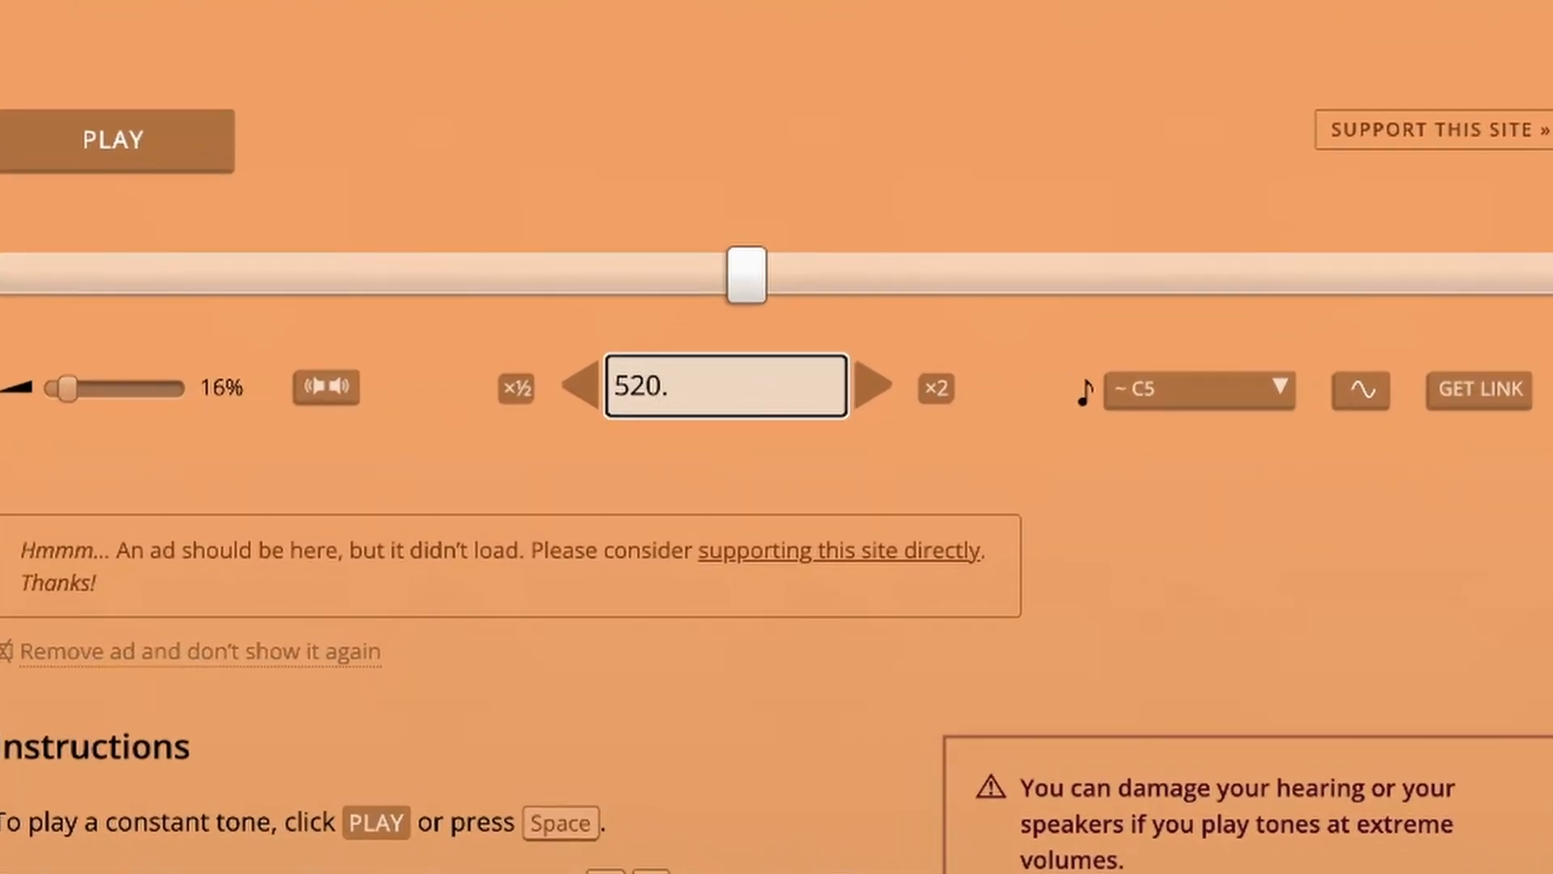
pyautogui.write('17')
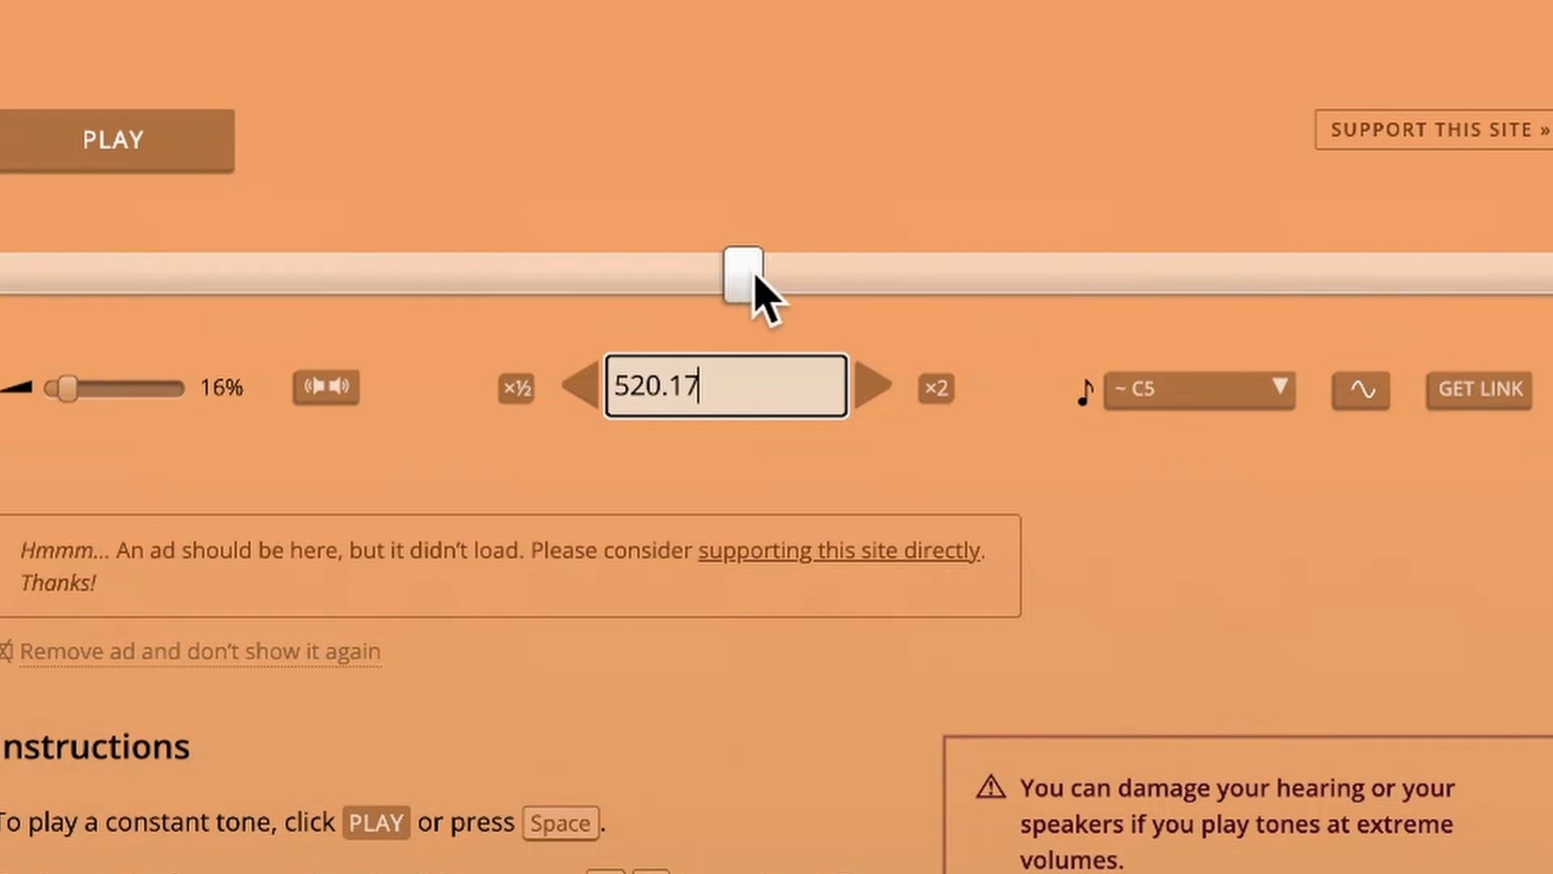
pyautogui.click(878, 122)
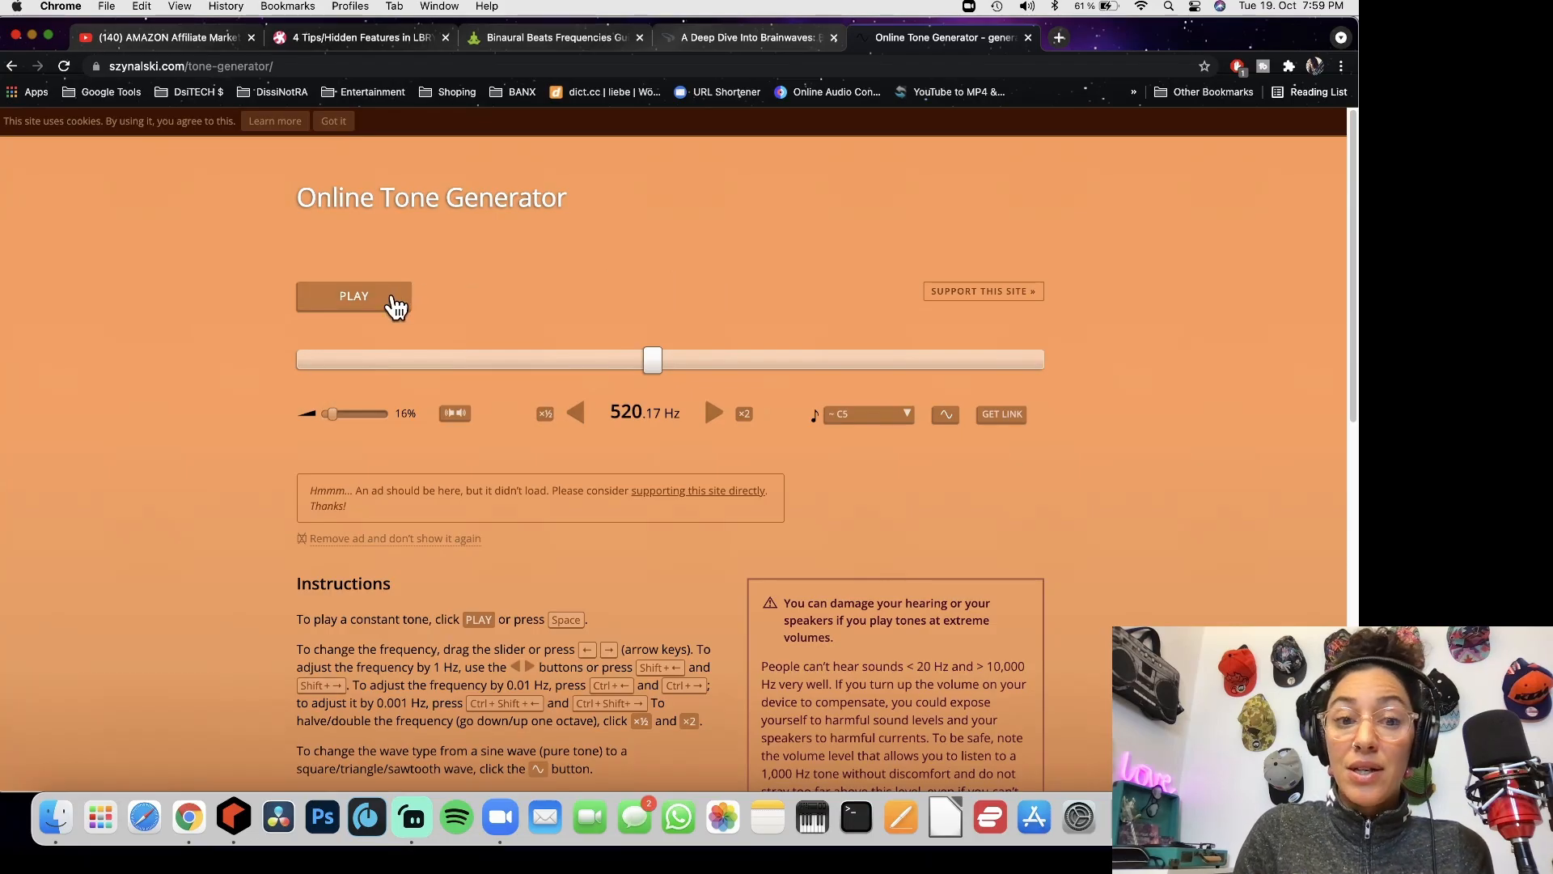
pyautogui.click(395, 306)
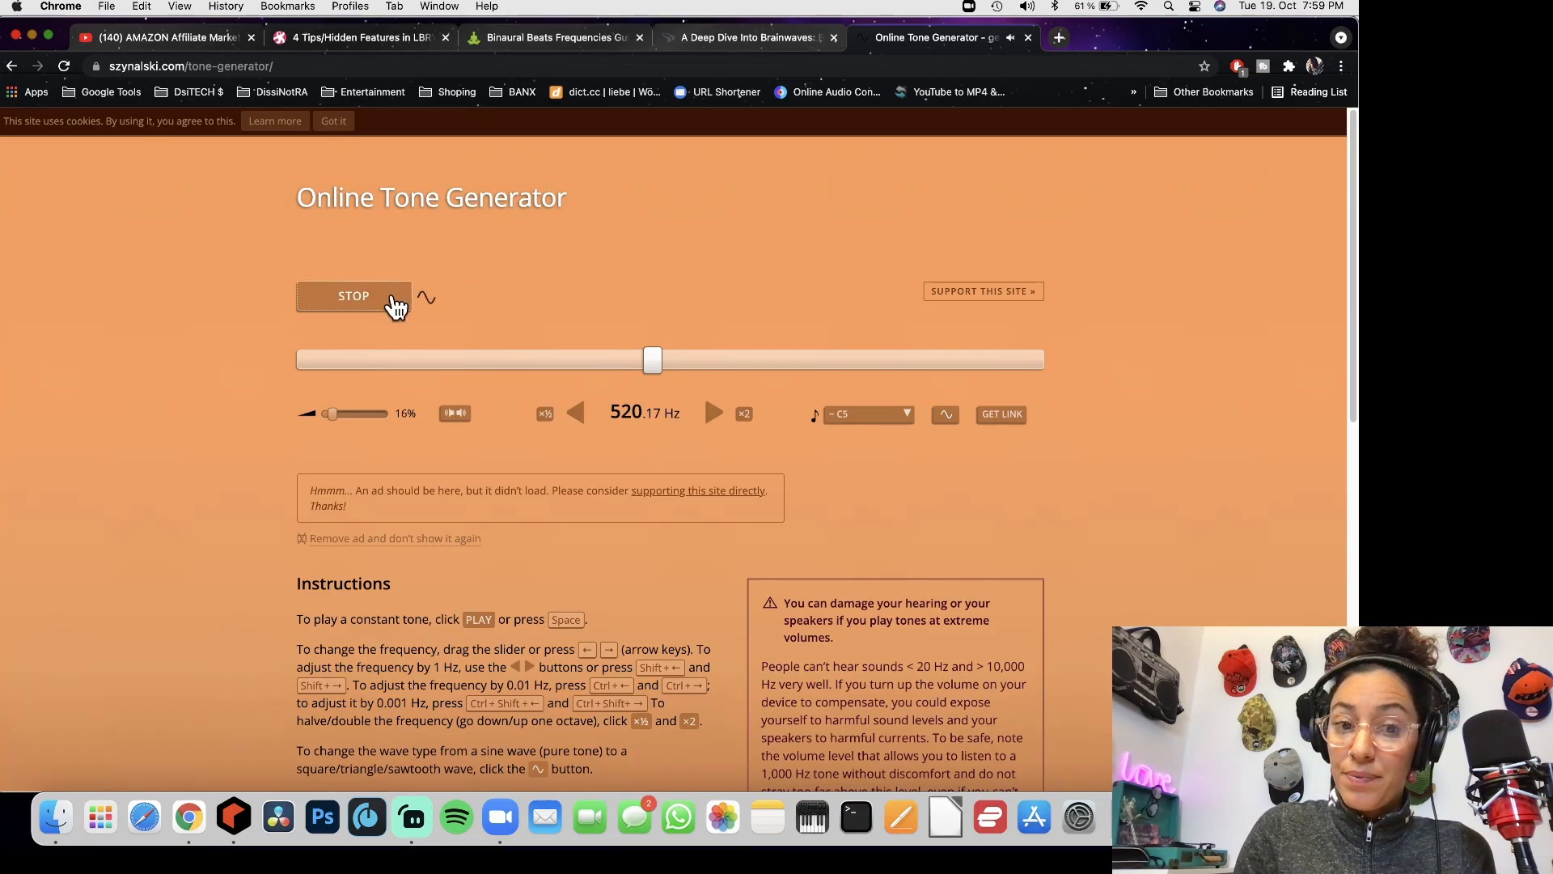
pyautogui.click(394, 305)
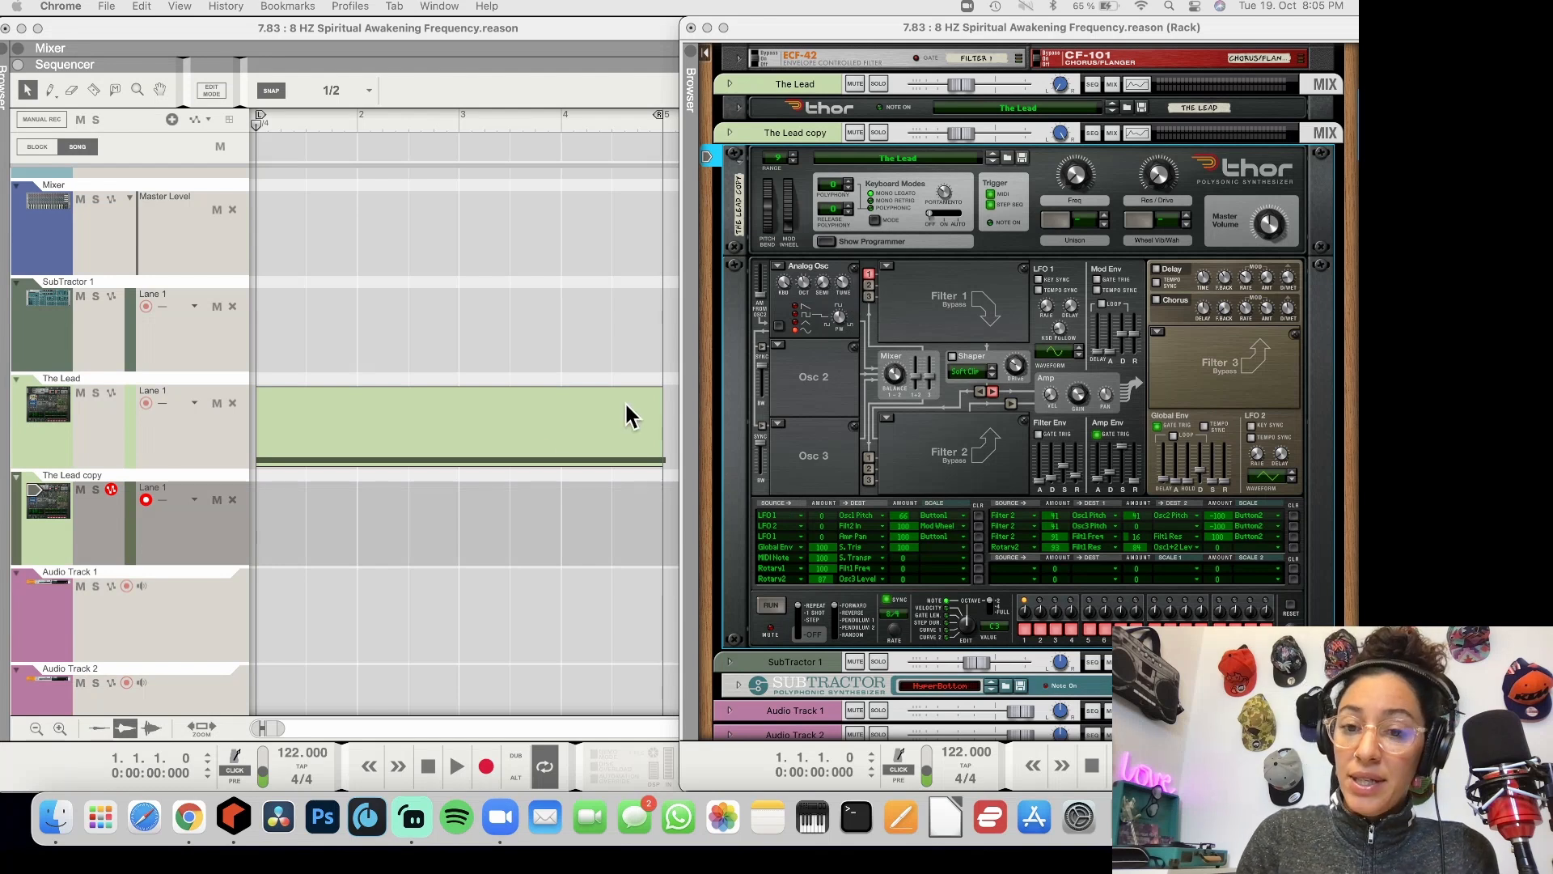
# Switch back to Reason, copy The Lead's four-bar clip onto The Lead copy track, and hide the copy's Thor programmer
pyautogui.click(456, 528)
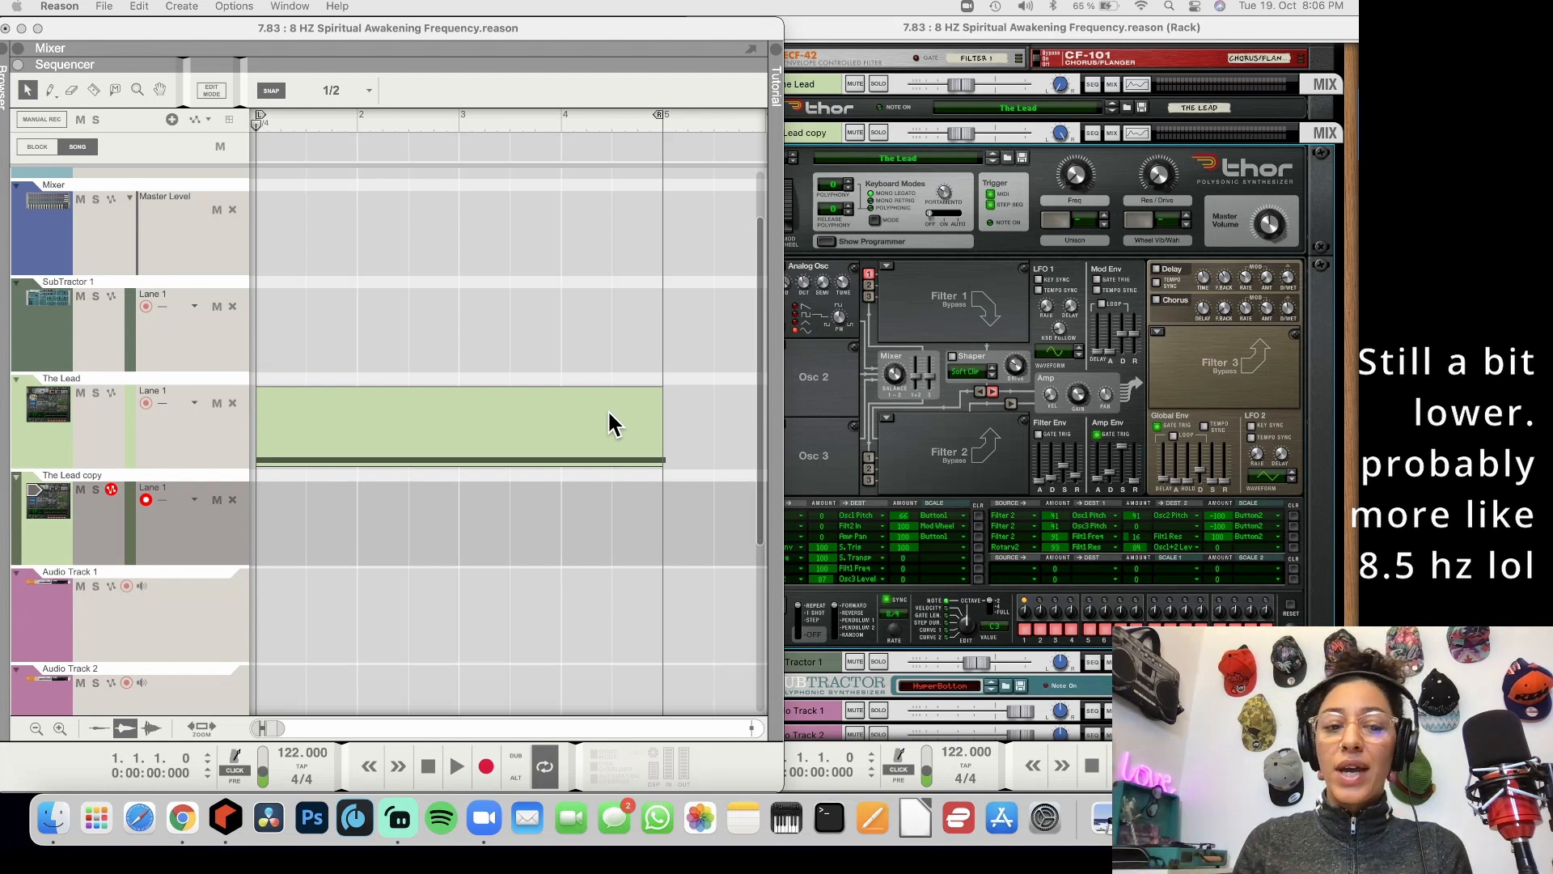
pyautogui.click(379, 434)
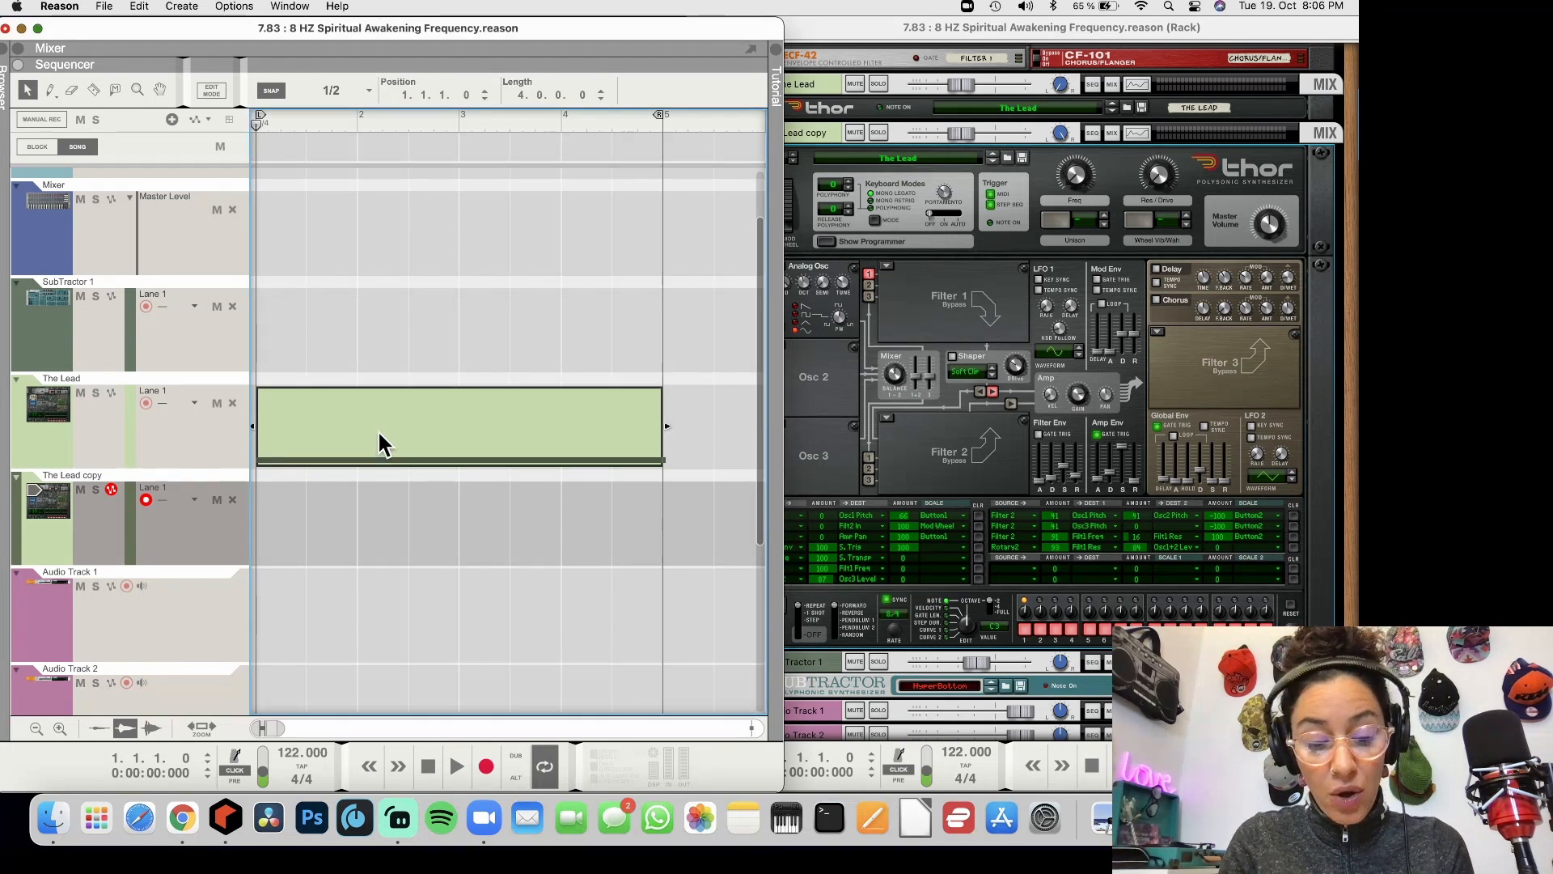
pyautogui.press('c')
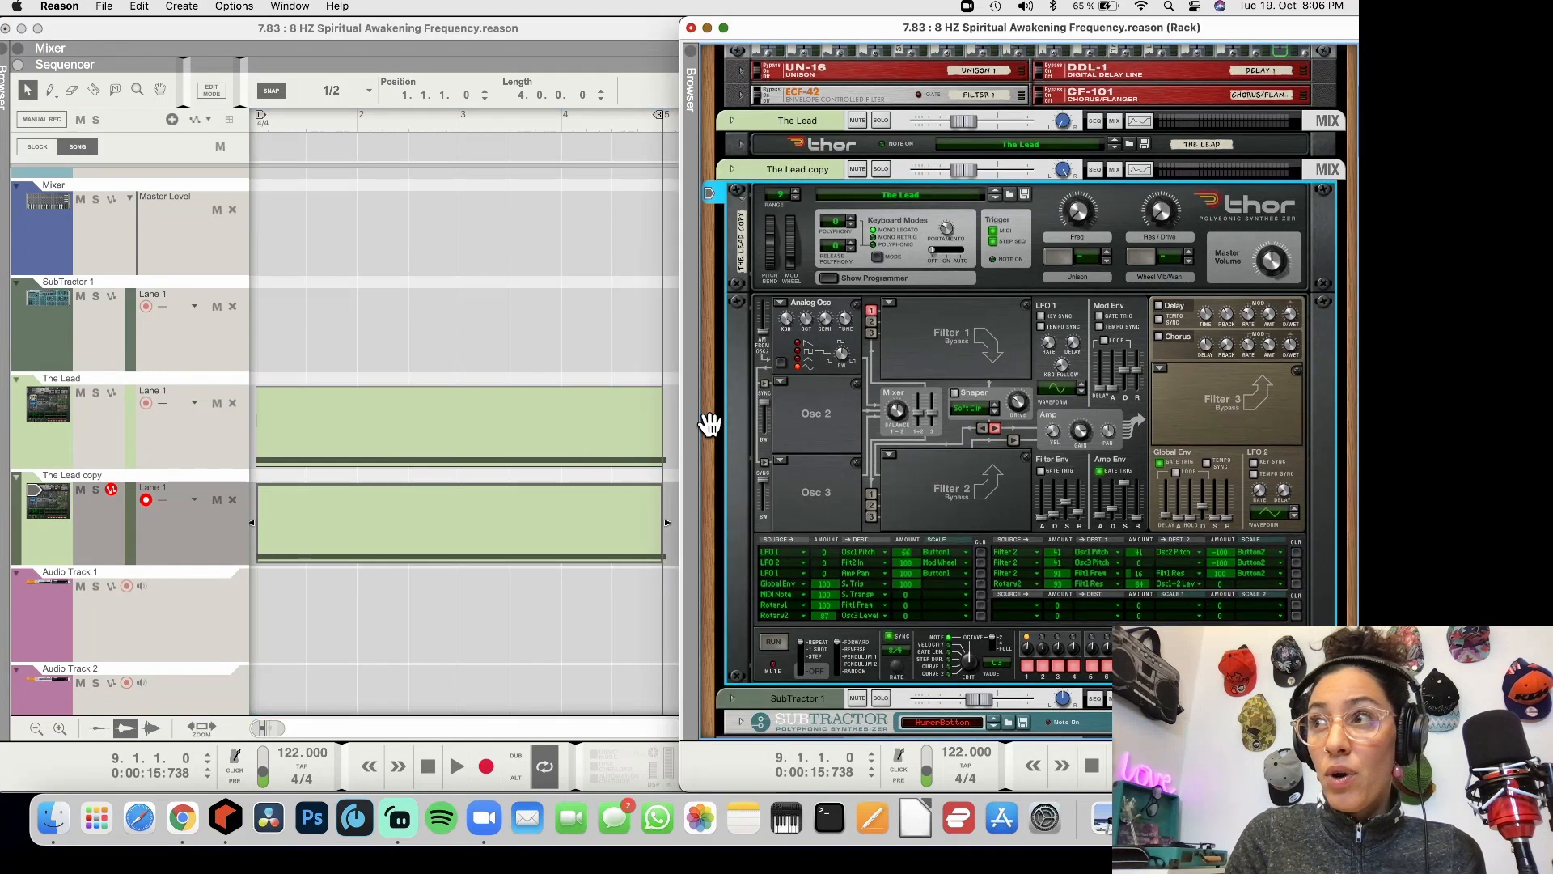
pyautogui.click(833, 277)
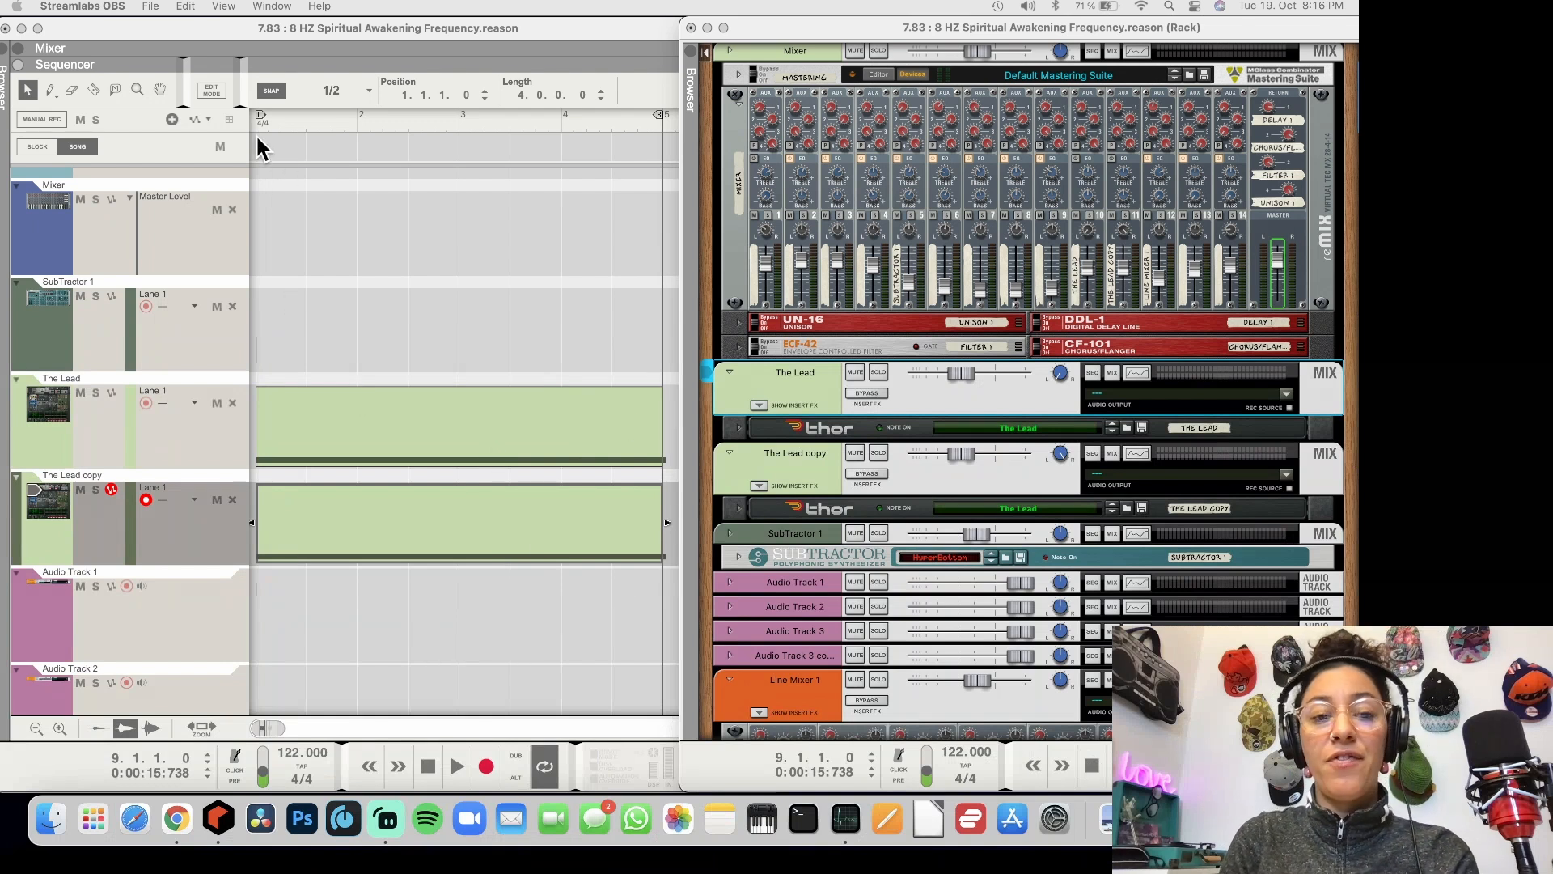
# Play back the loop to hear The Lead and The Lead copy together, and stop playback
pyautogui.press('space')
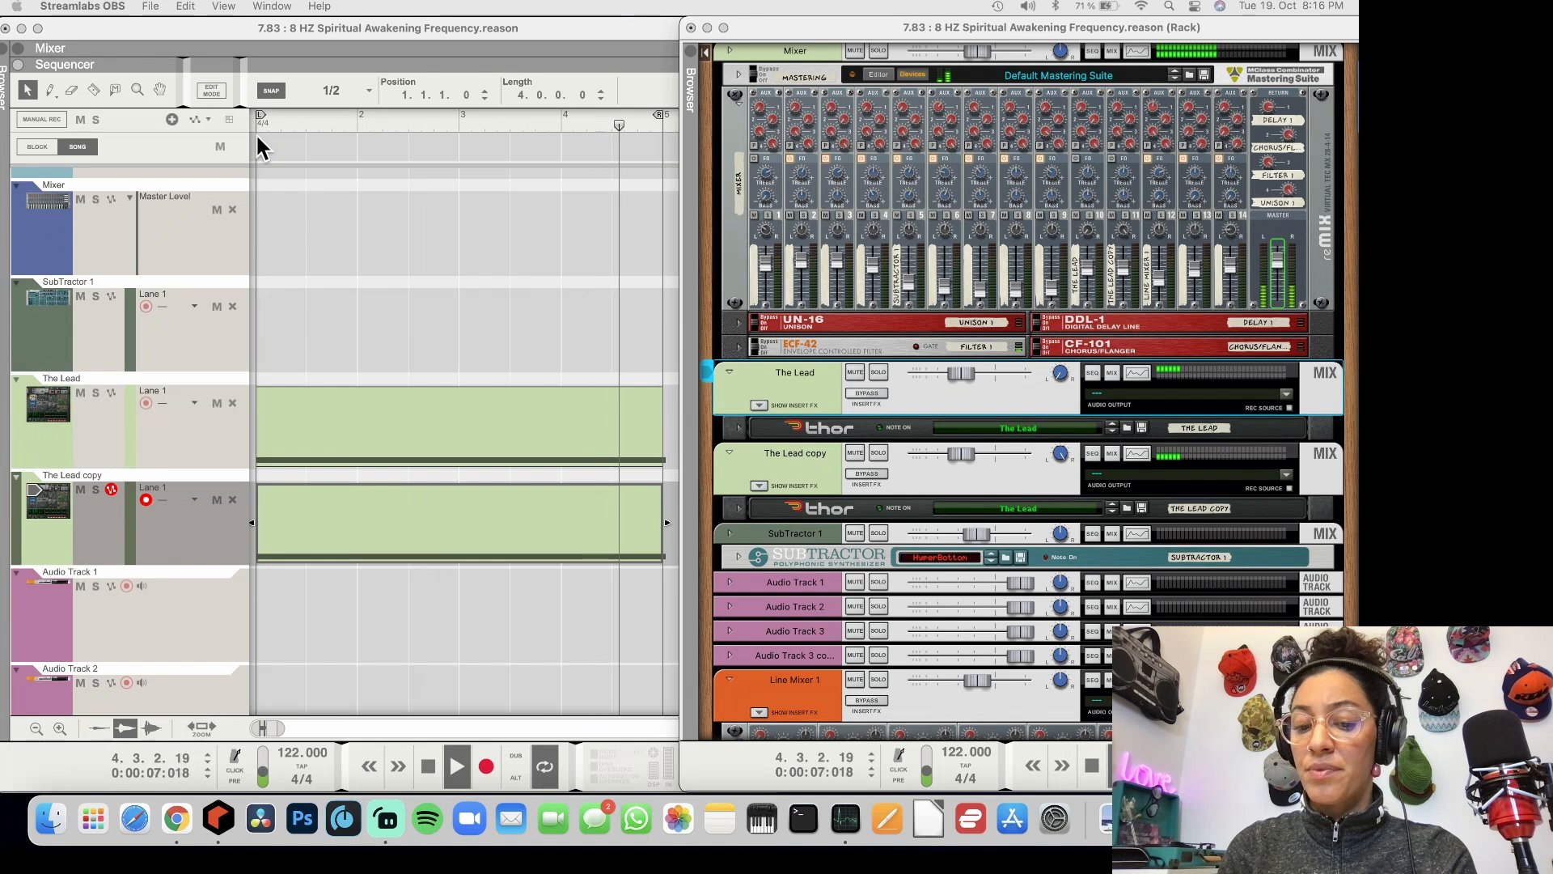
pyautogui.press('space')
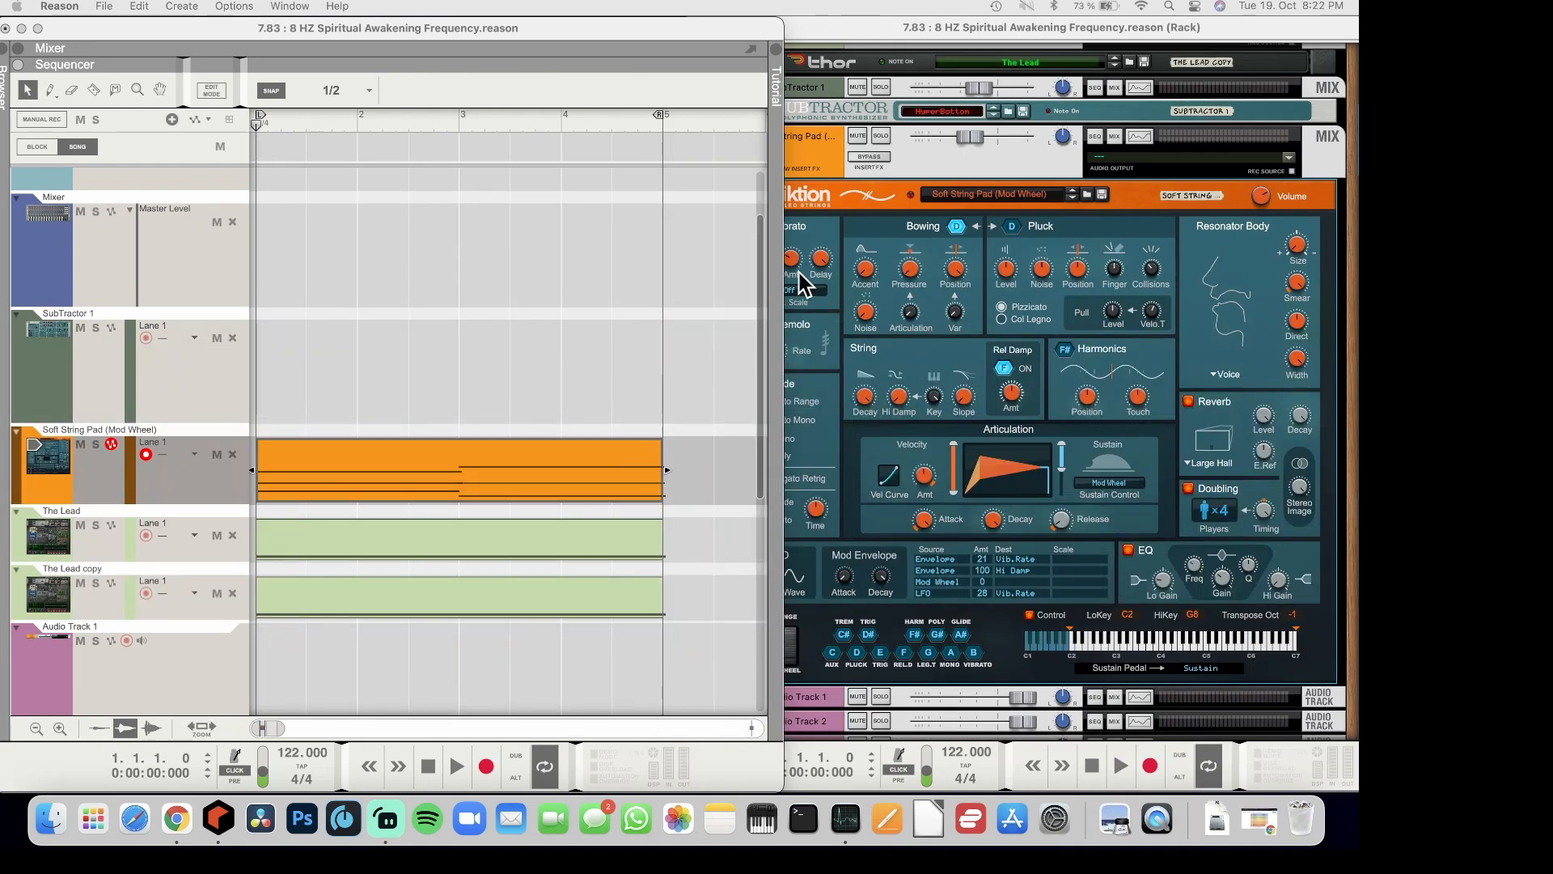
# Change the resonator body of the Soft String Pad's Friktion instrument to Cello 3
pyautogui.click(849, 217)
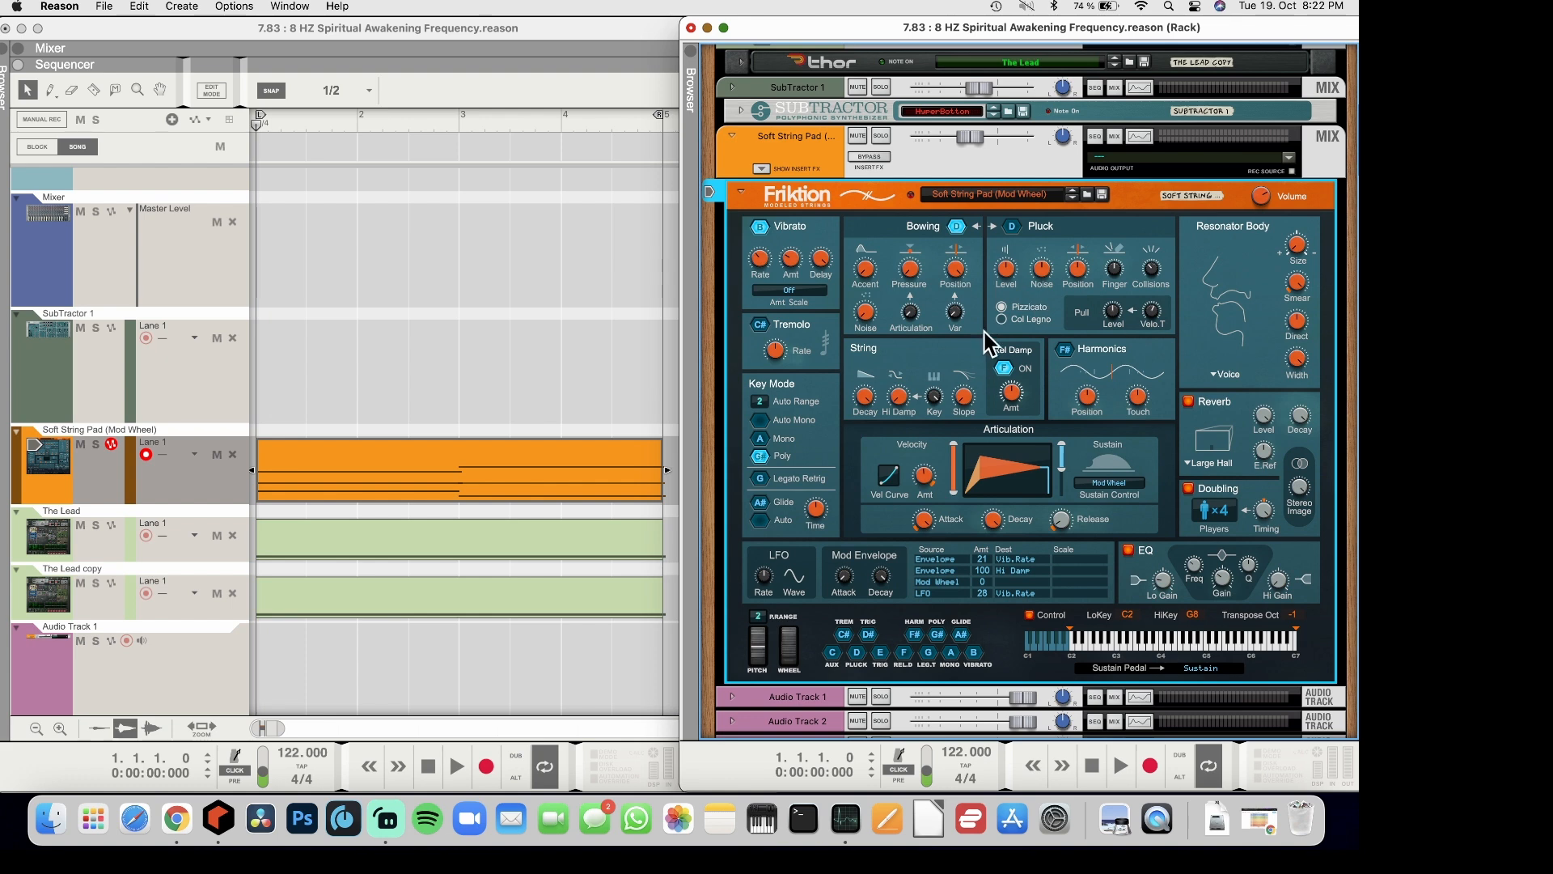
pyautogui.scroll(-1, 1057, 360)
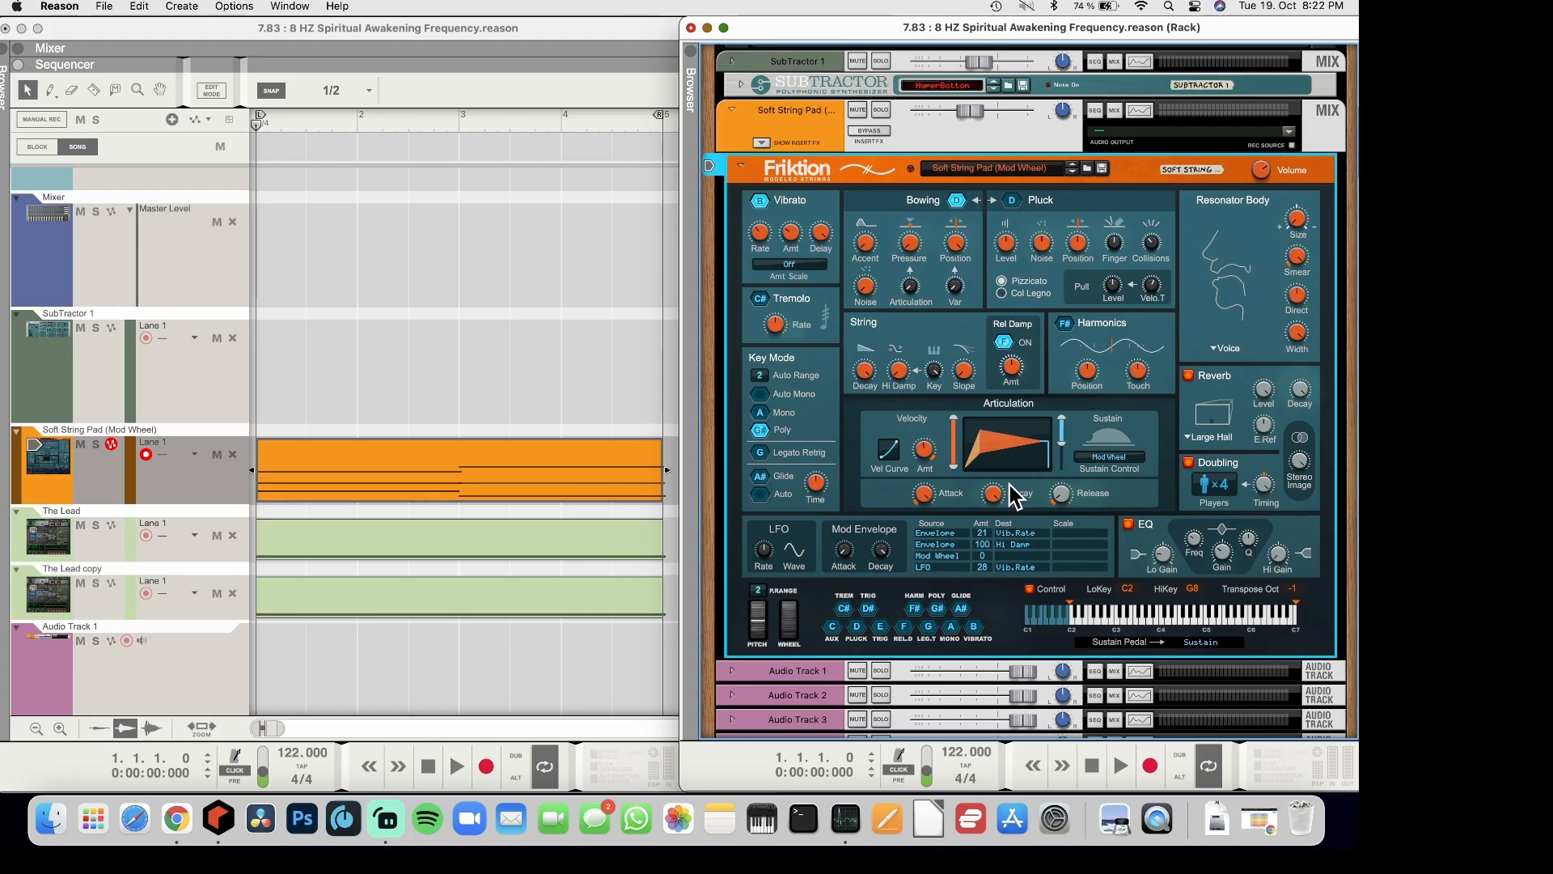
pyautogui.moveTo(1064, 441)
pyautogui.mouseDown()
pyautogui.moveTo(1064, 465)
pyautogui.moveTo(1060, 439)
pyautogui.mouseUp()
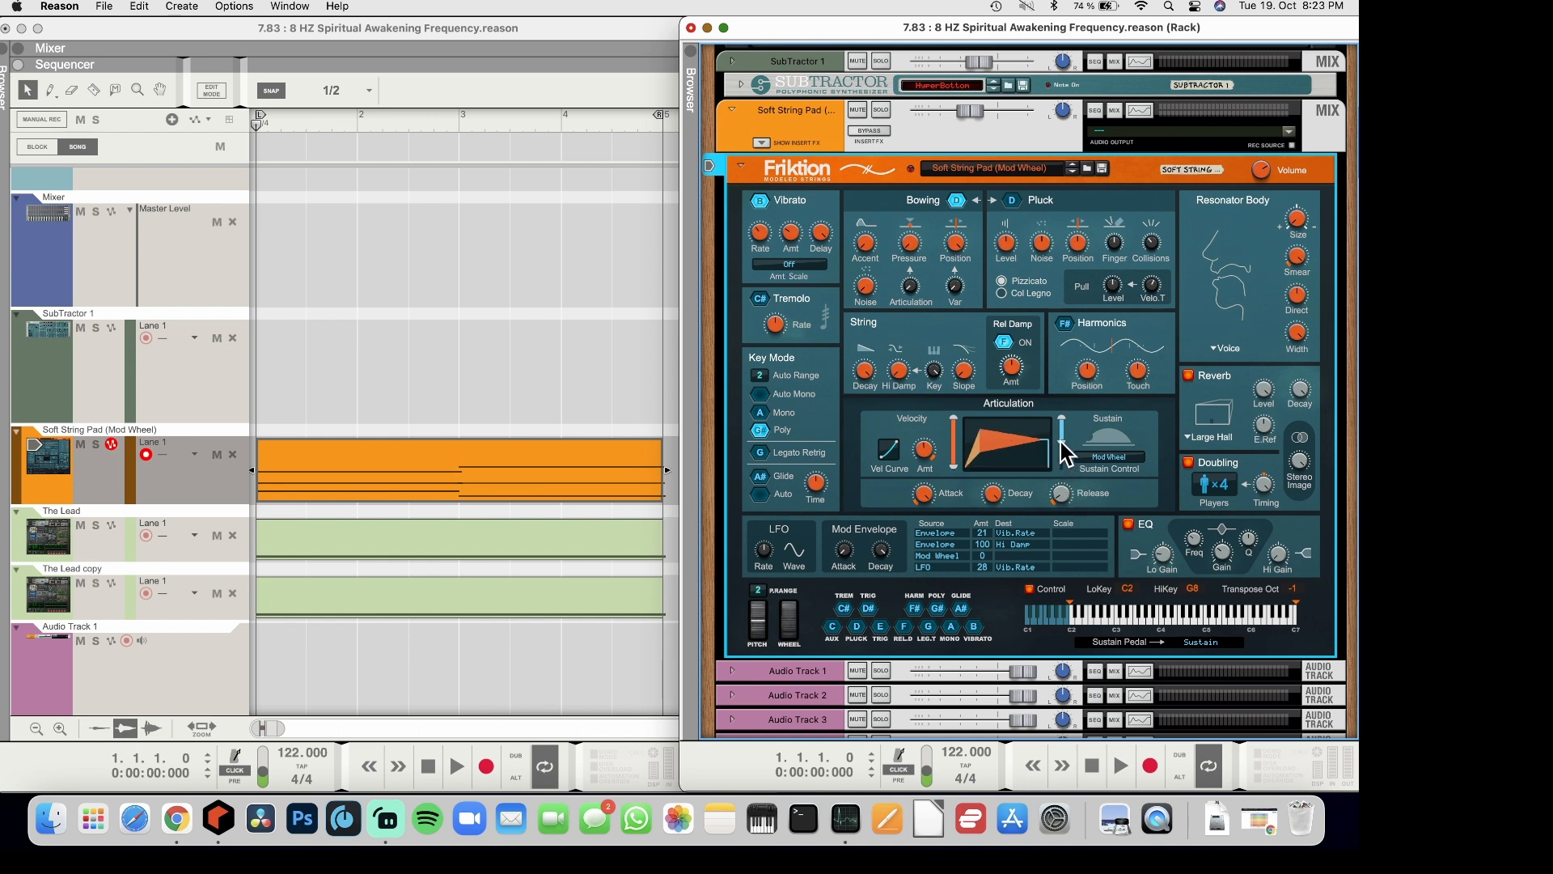
pyautogui.click(1224, 348)
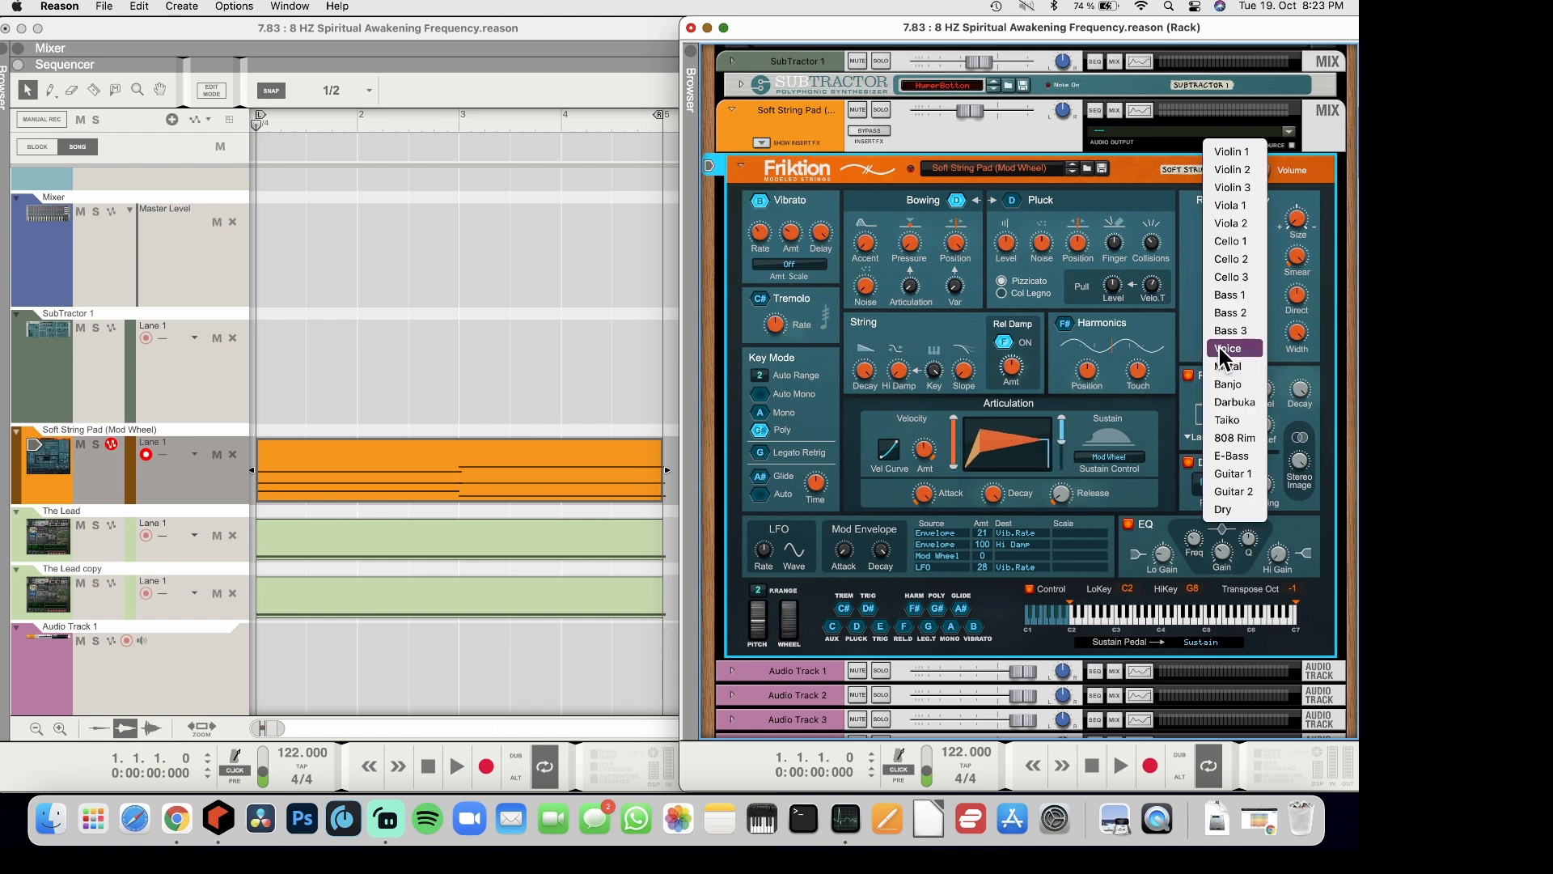
pyautogui.click(1230, 280)
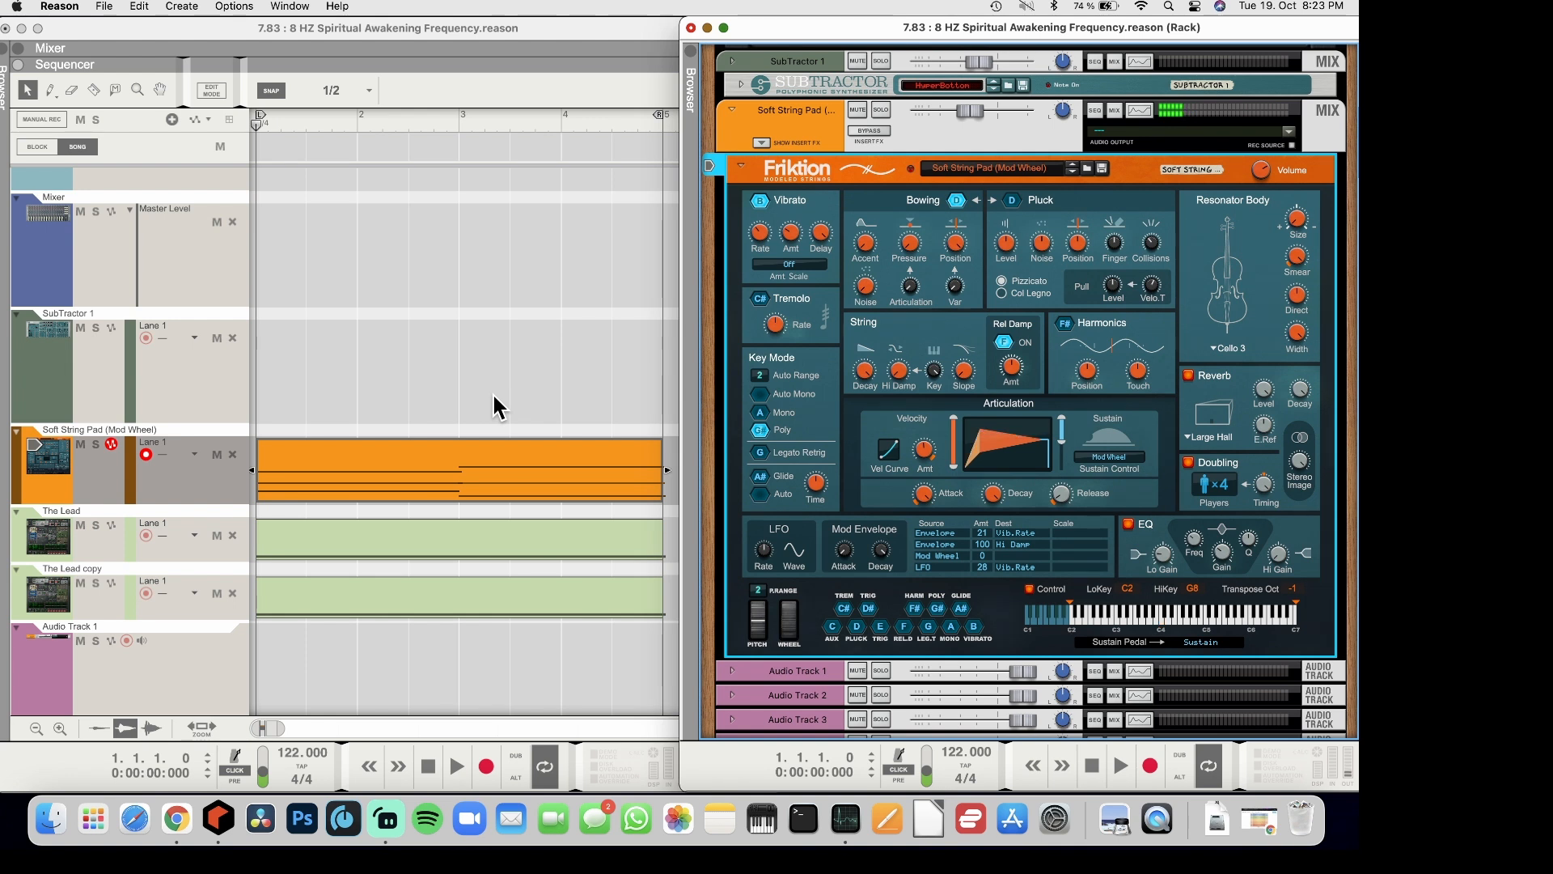
# Check Friktion's doubling timing and EQ low gain, and play back the loop with the string pad
pyautogui.moveTo(1263, 485); pyautogui.dragTo(1260, 503)
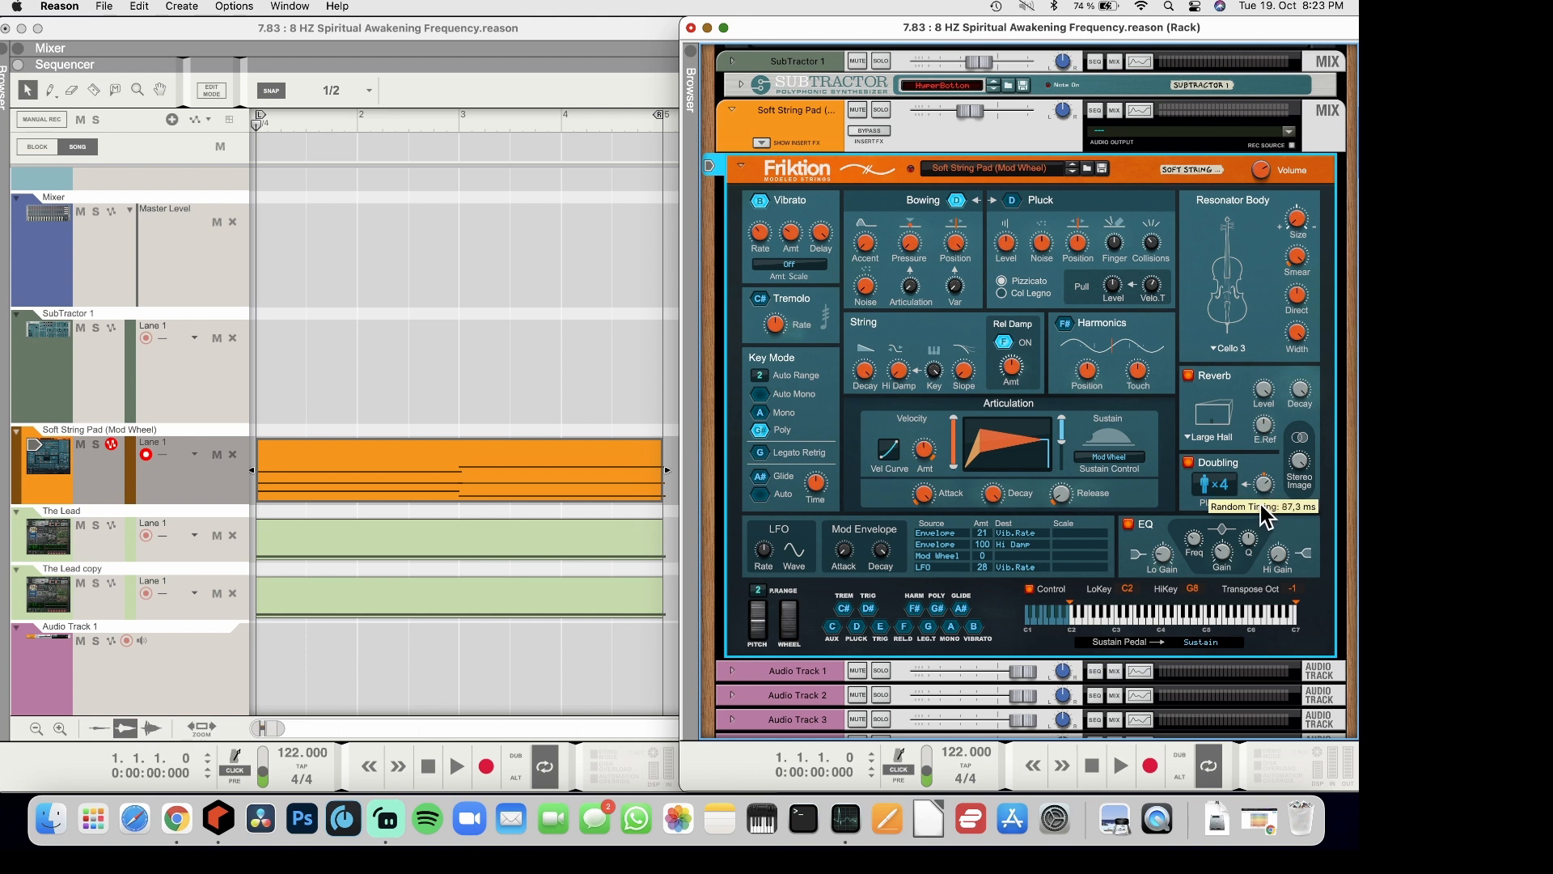
pyautogui.moveTo(1166, 559); pyautogui.dragTo(1163, 547)
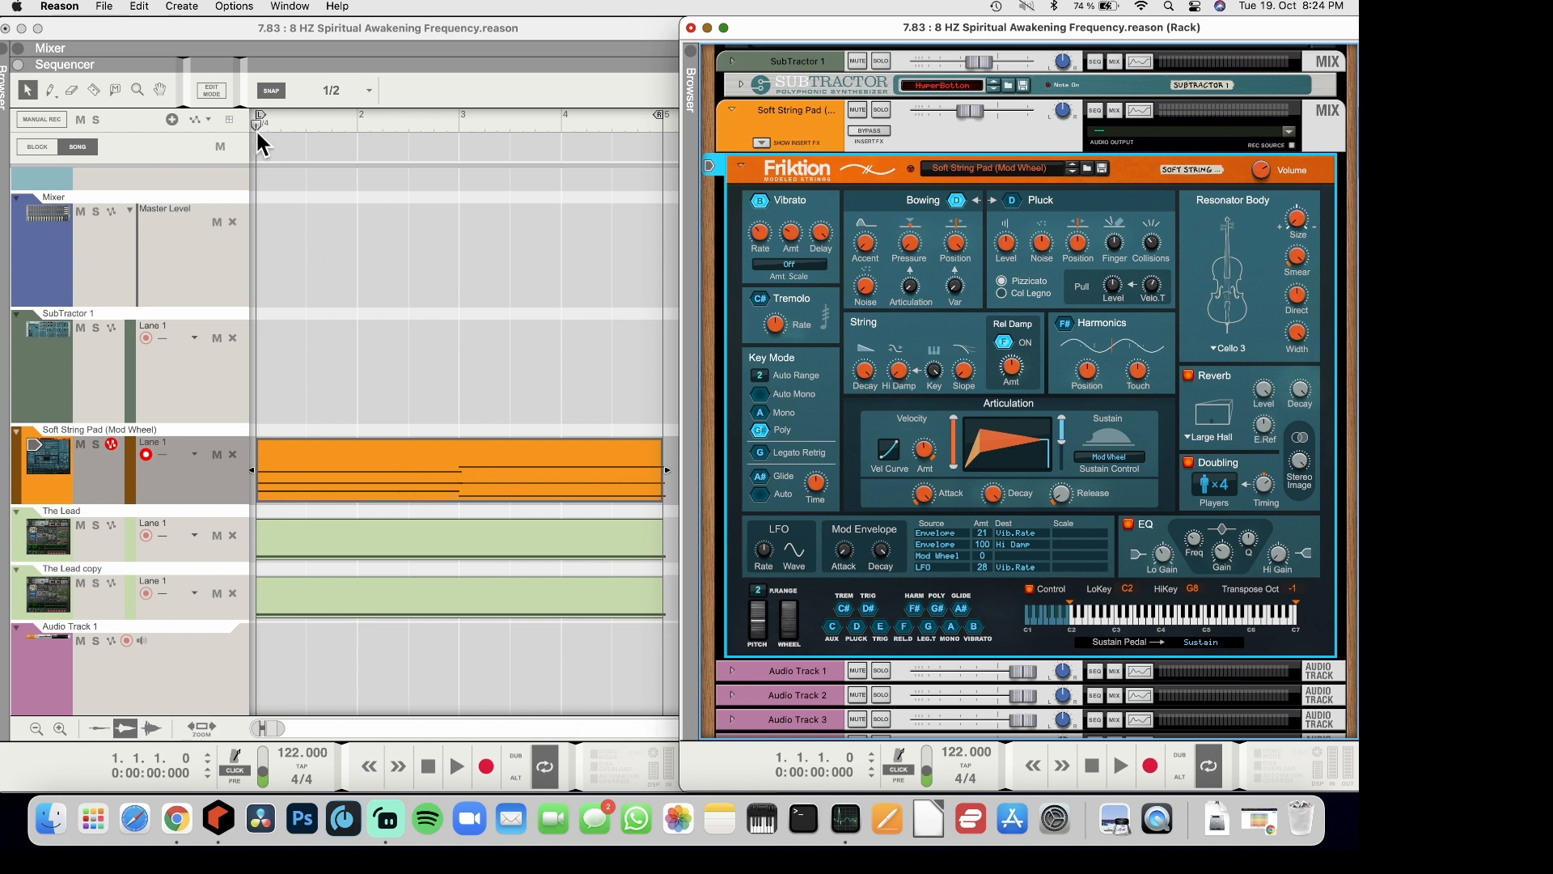
pyautogui.press('space')
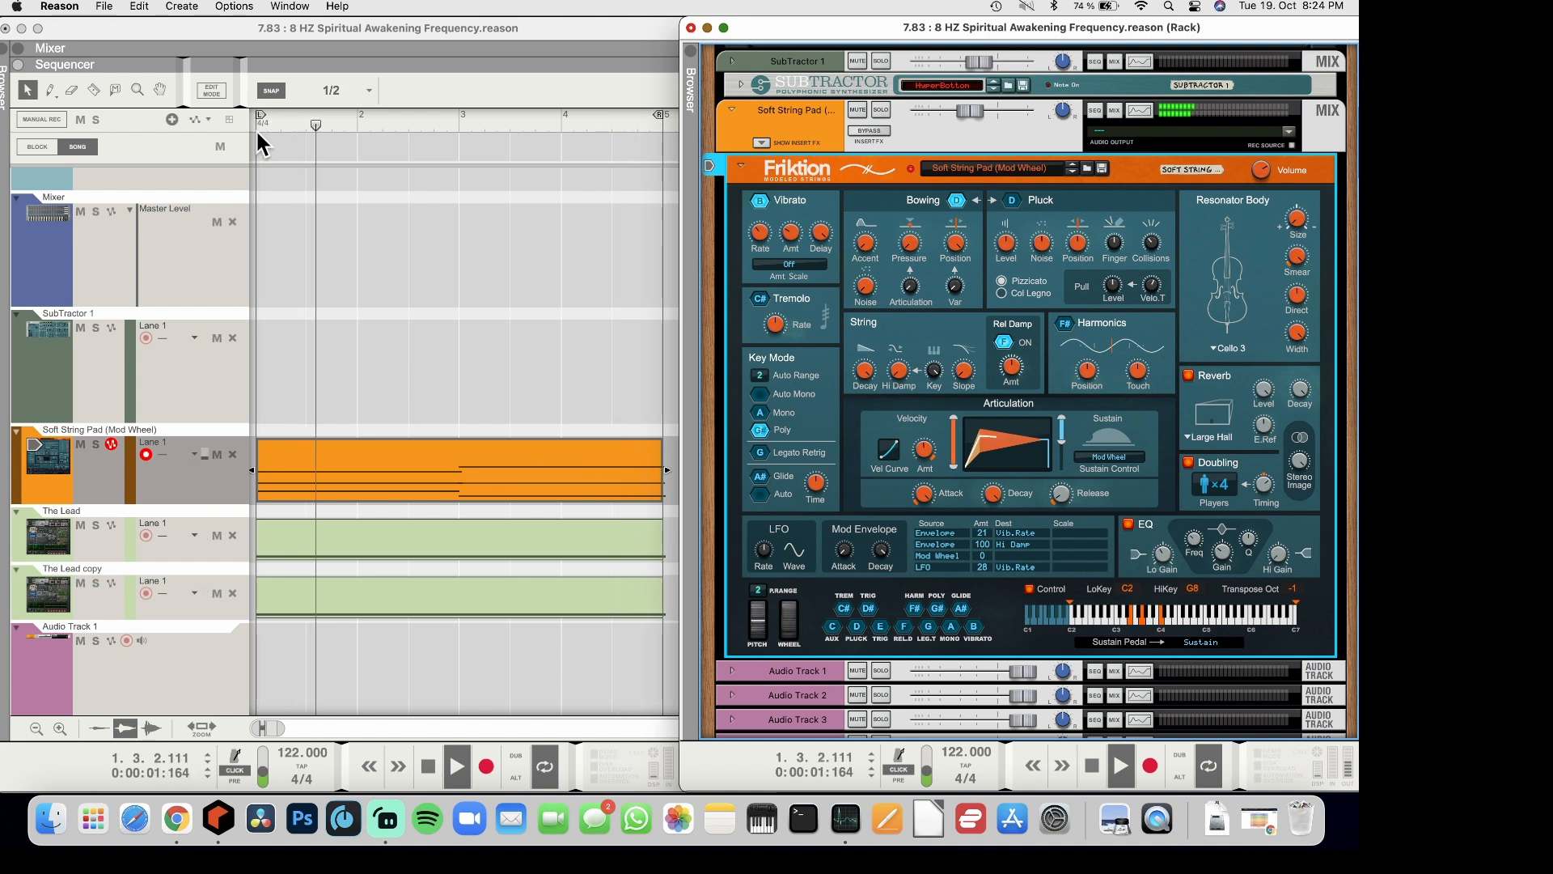
pyautogui.press('space')
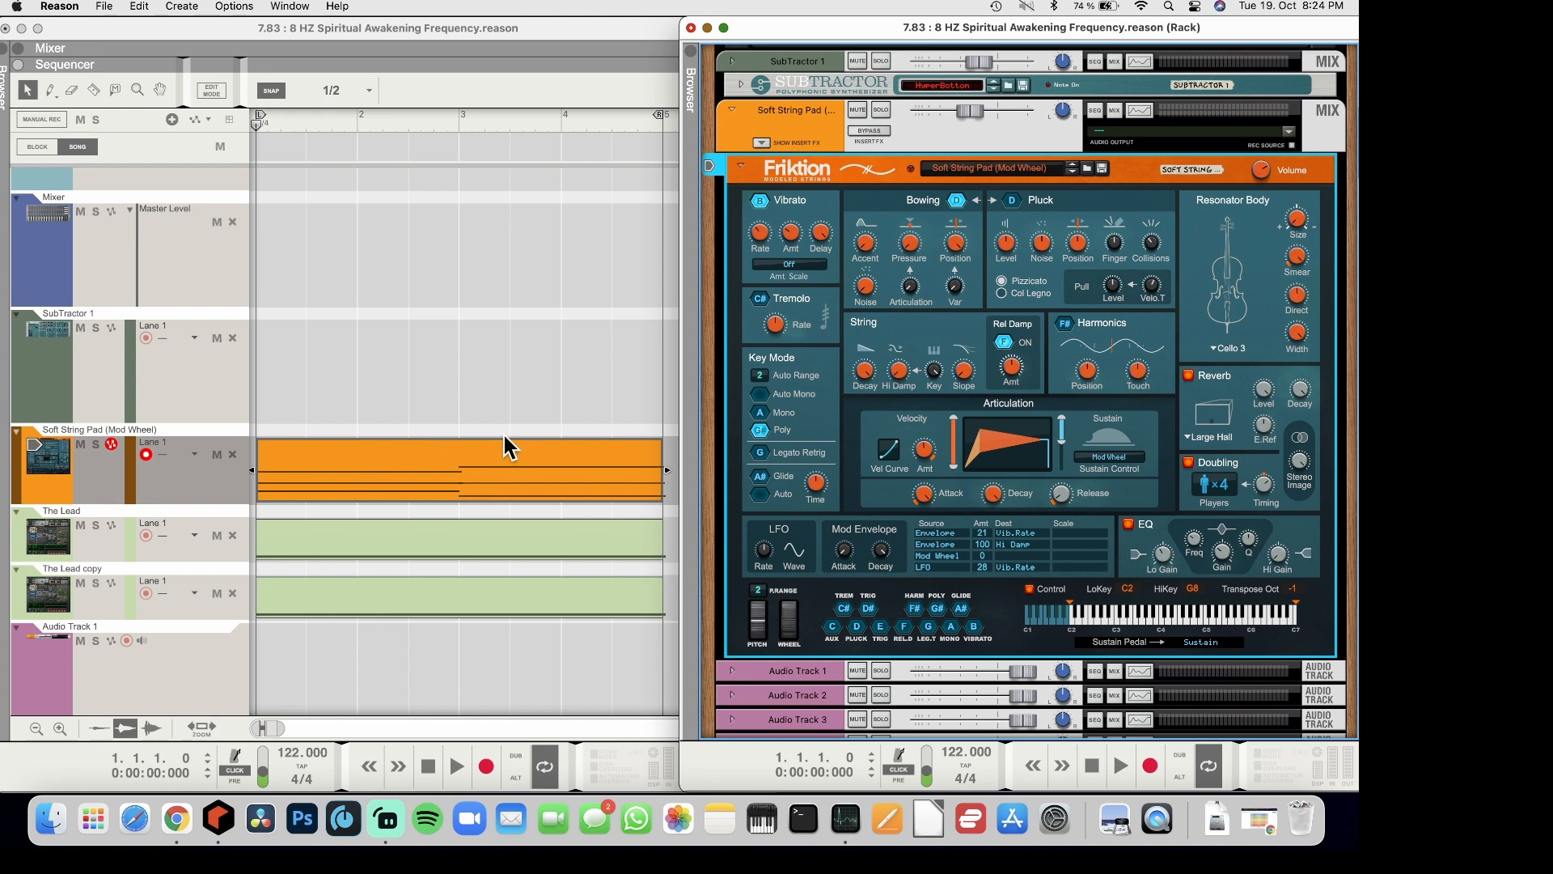
# Return the song position to the start of the loop for playback with the SubTractor clip
pyautogui.click(545, 552)
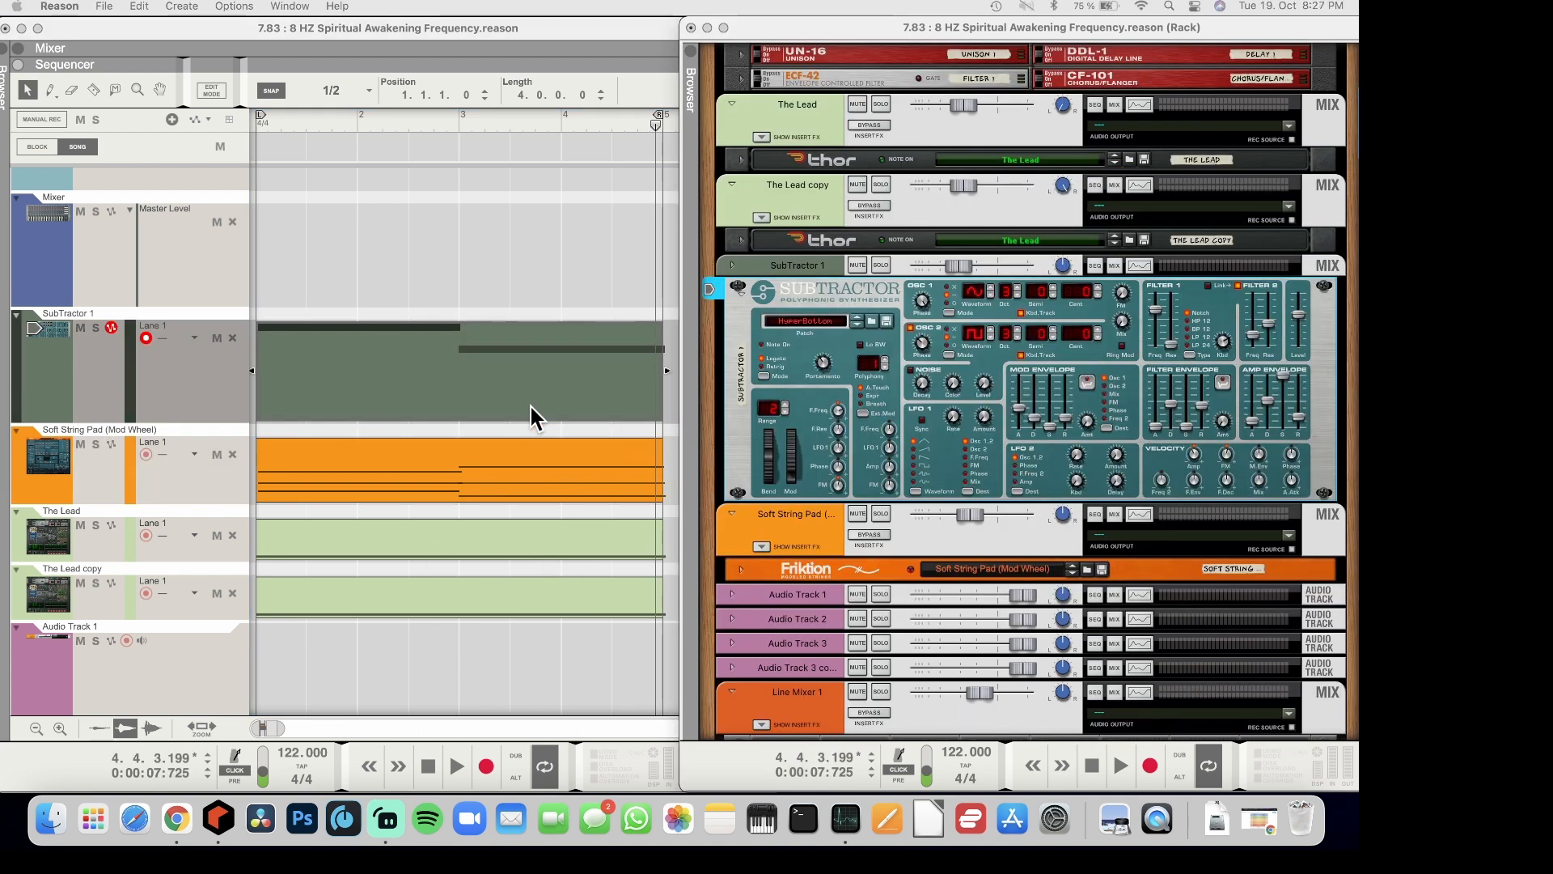
pyautogui.click(255, 127)
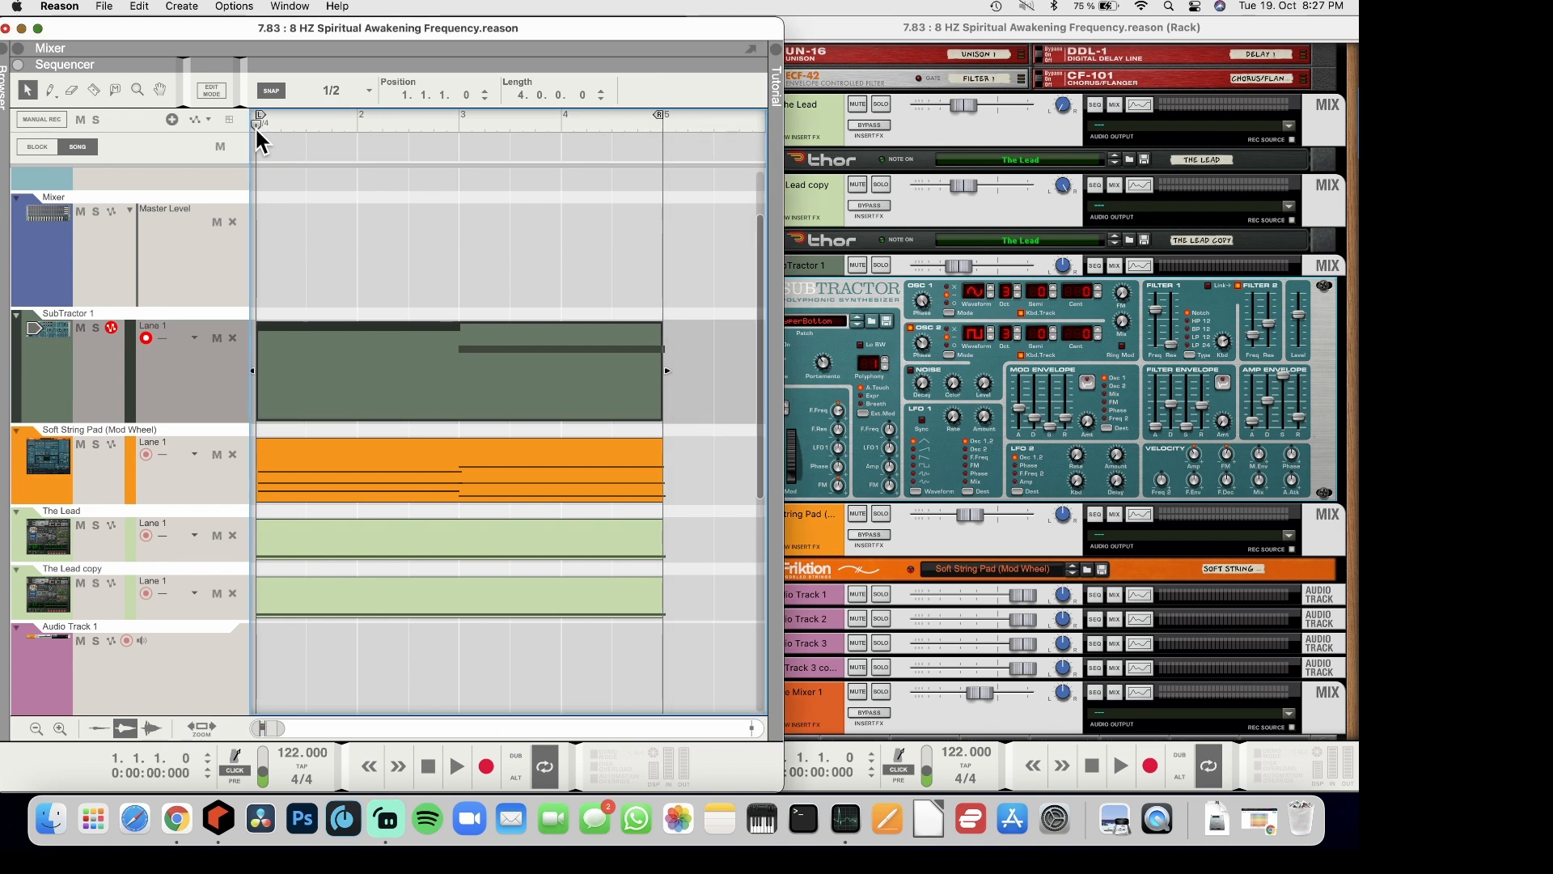
# Play back the loop with the SubTractor 1 part added to the strings and both Lead tones, and stop playback
pyautogui.press('space')
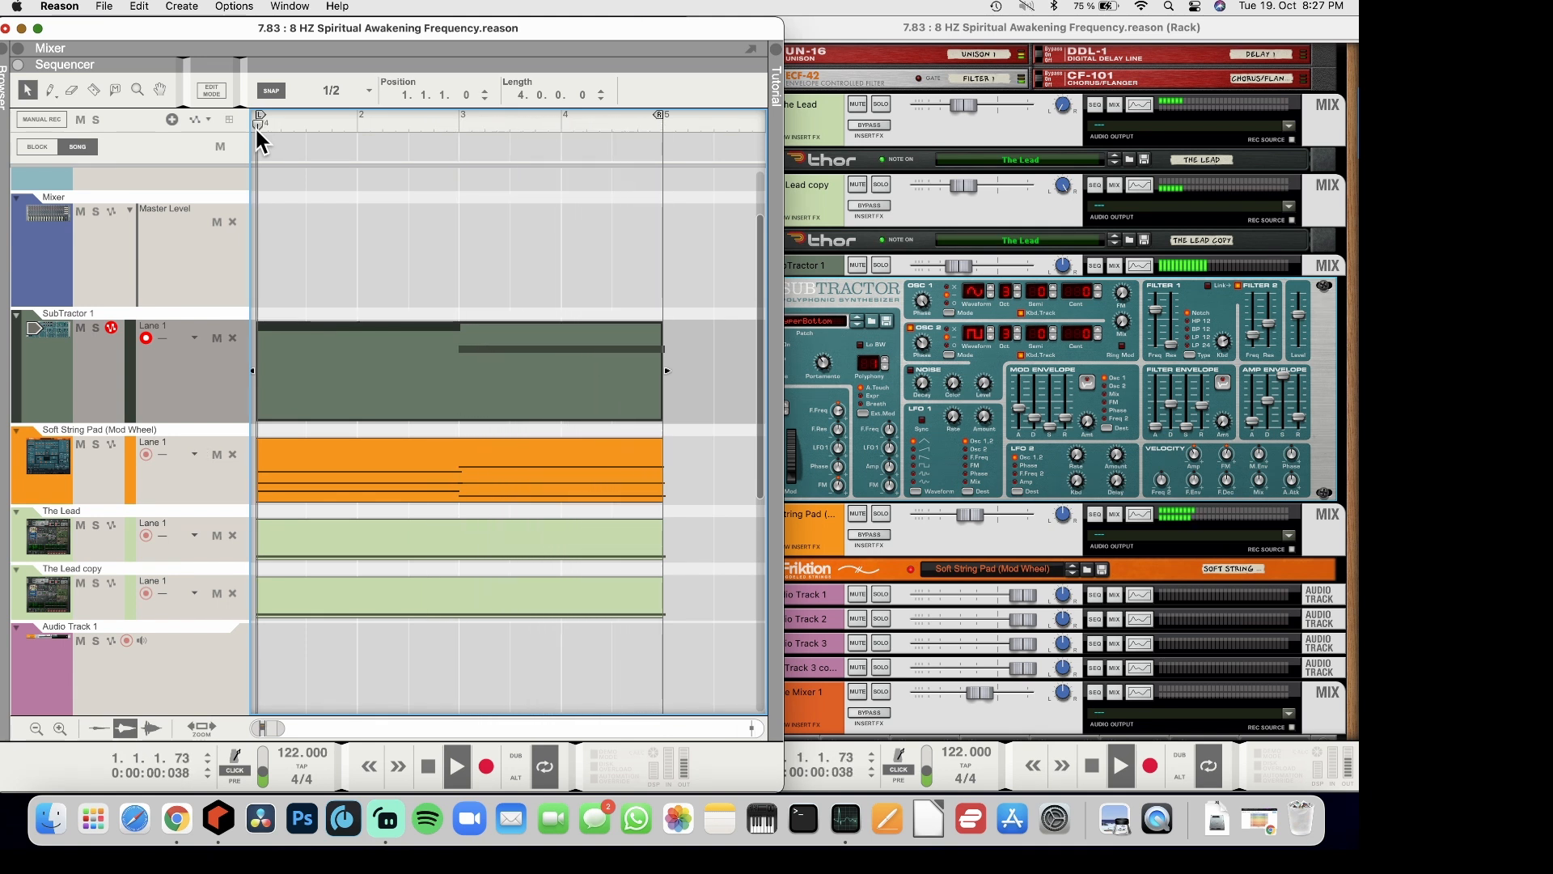
pyautogui.press('space')
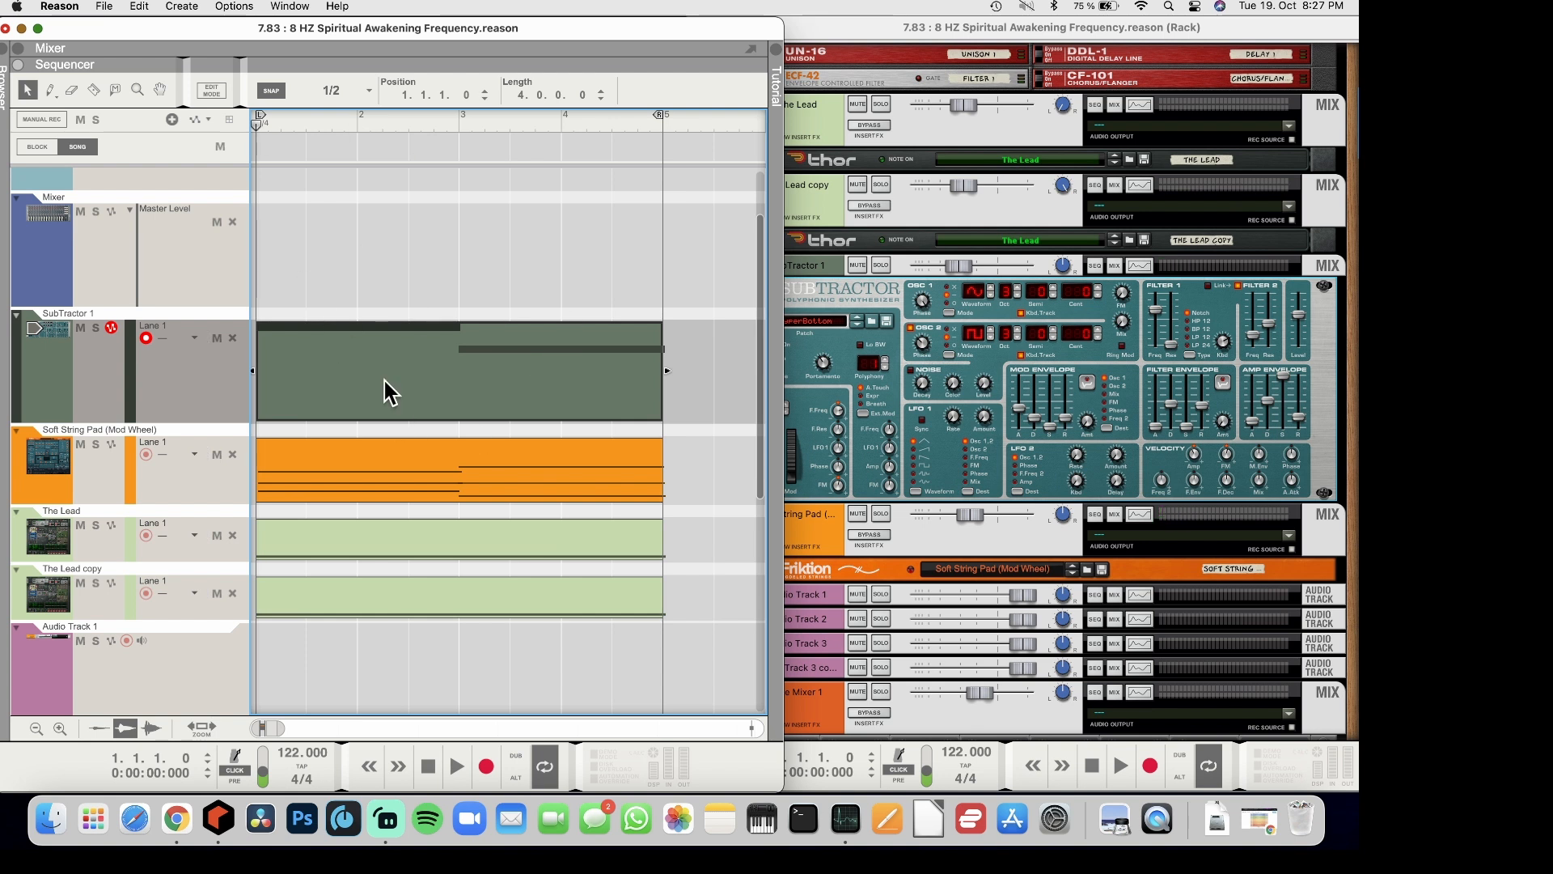
pyautogui.press('super+Tab')
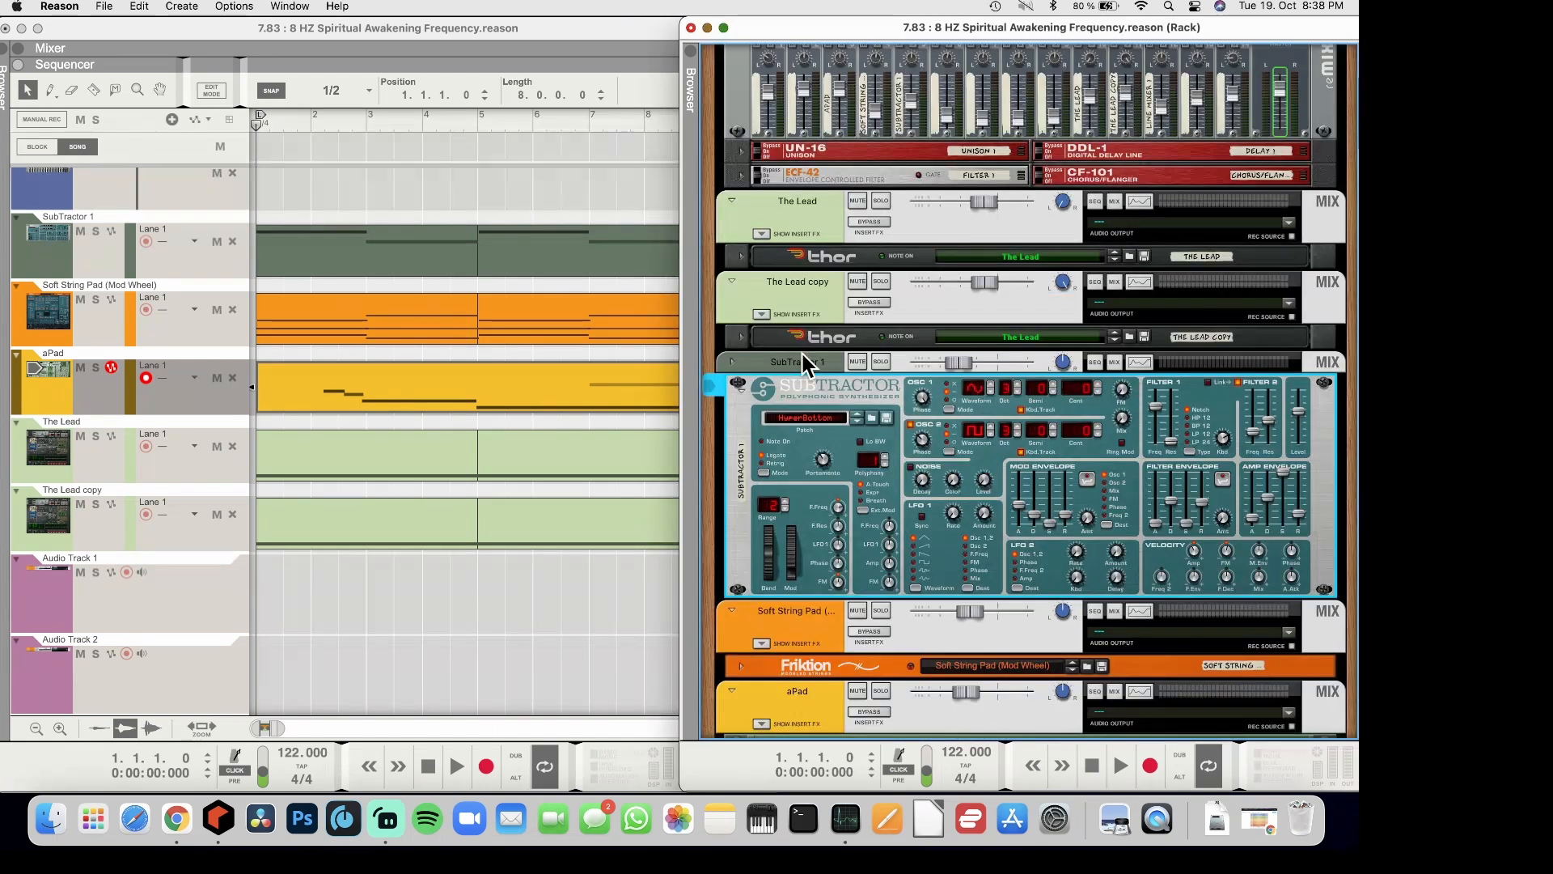
# Fold the SubTractor 1 device in the rack and bring the aPad Malström into view
pyautogui.scroll(-1, 802, 352)
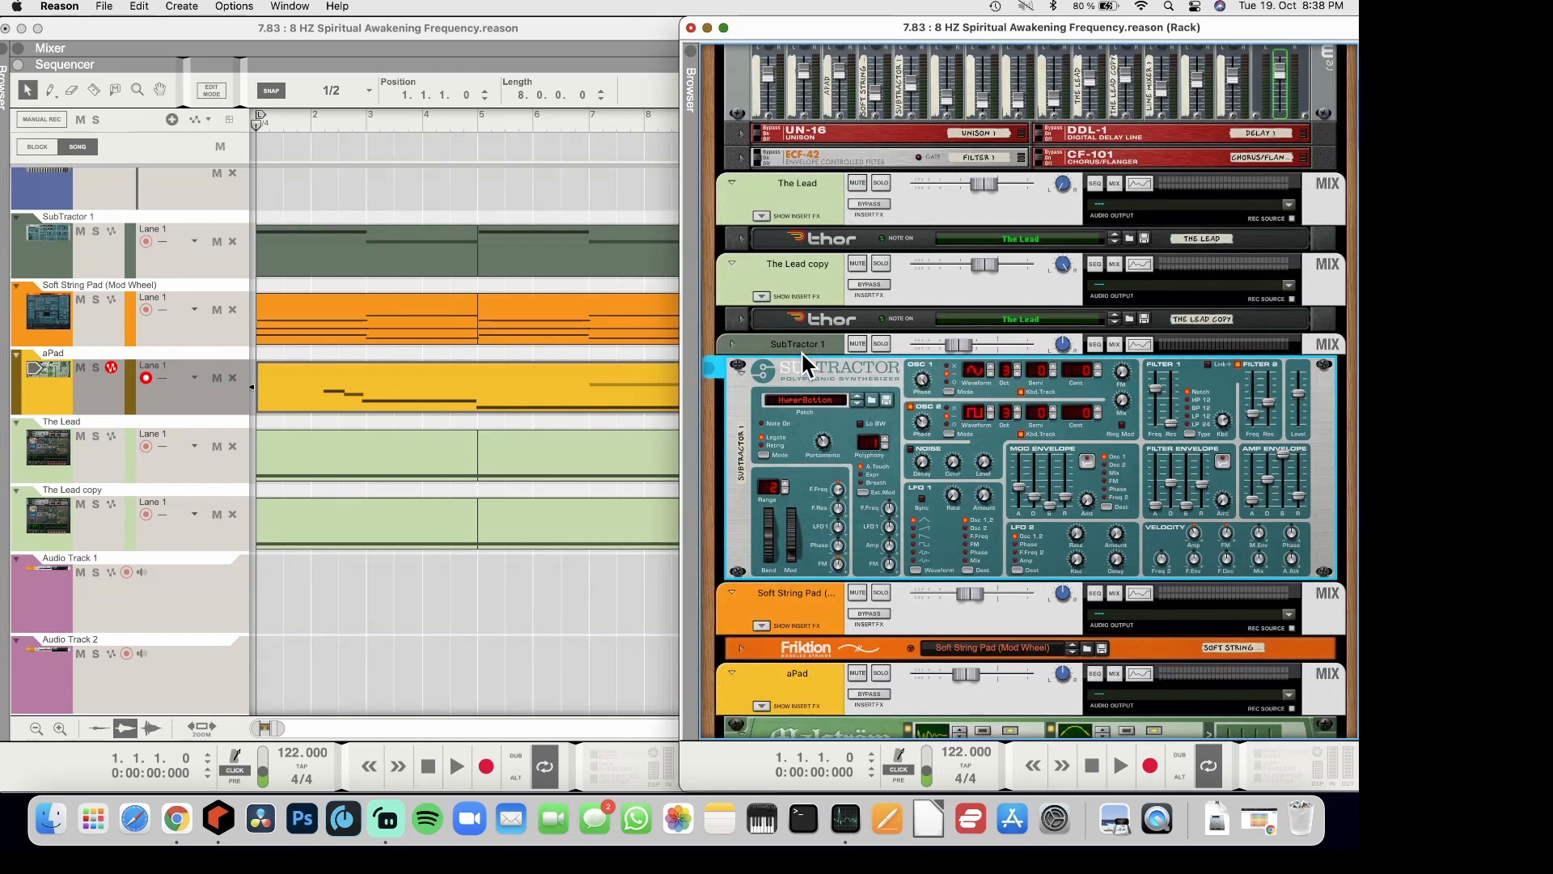
pyautogui.click(738, 371)
pyautogui.scroll(-5, 741, 371)
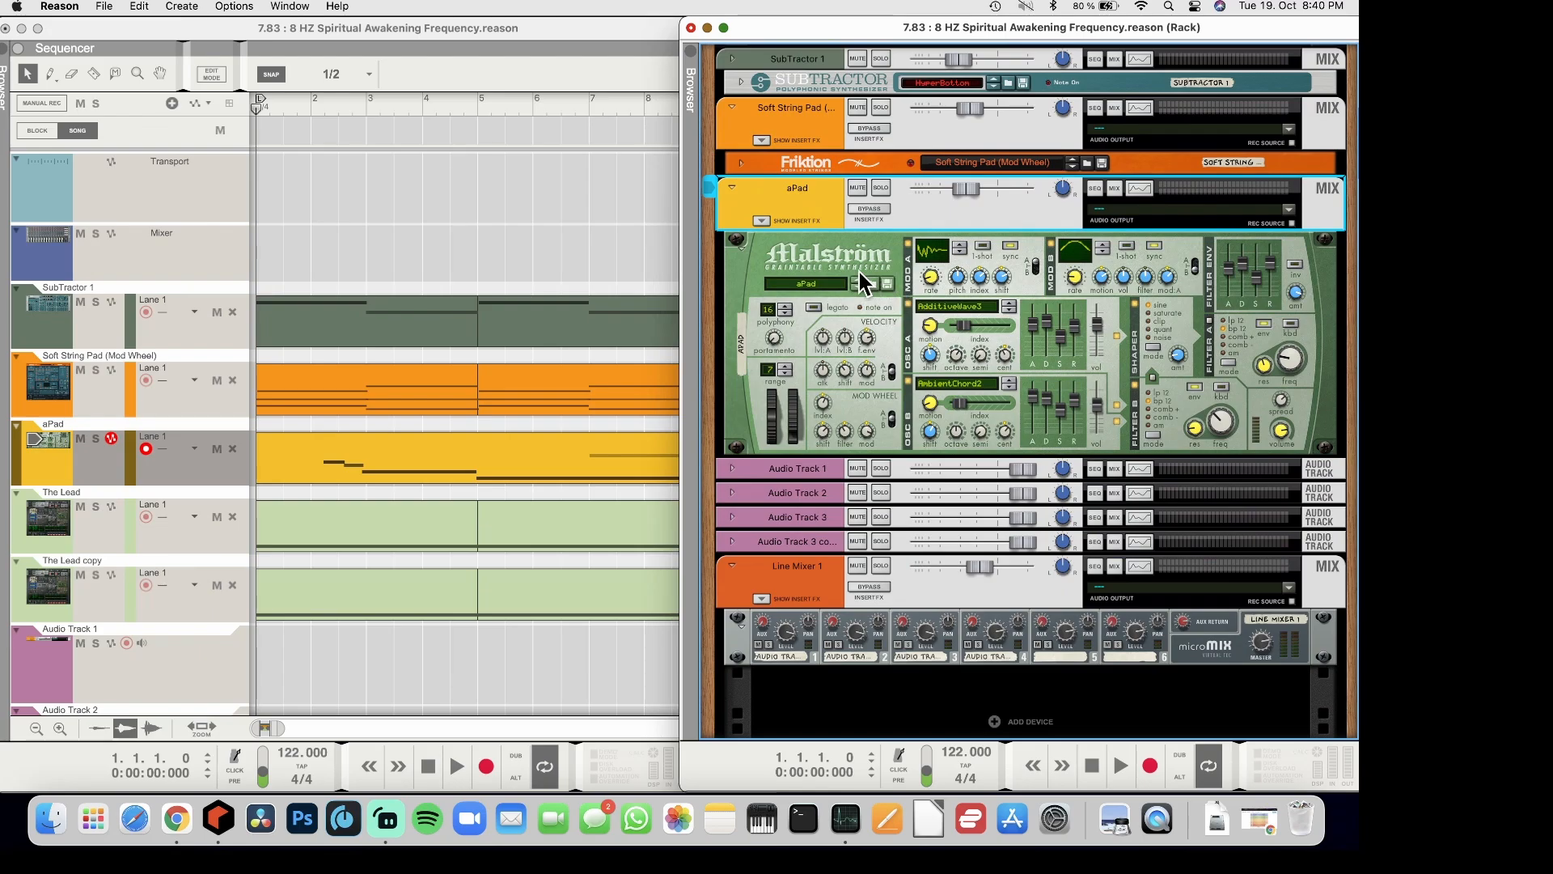
# Play back the song with the aPad part and examine the Malström's settings in the rack
pyautogui.press('space')
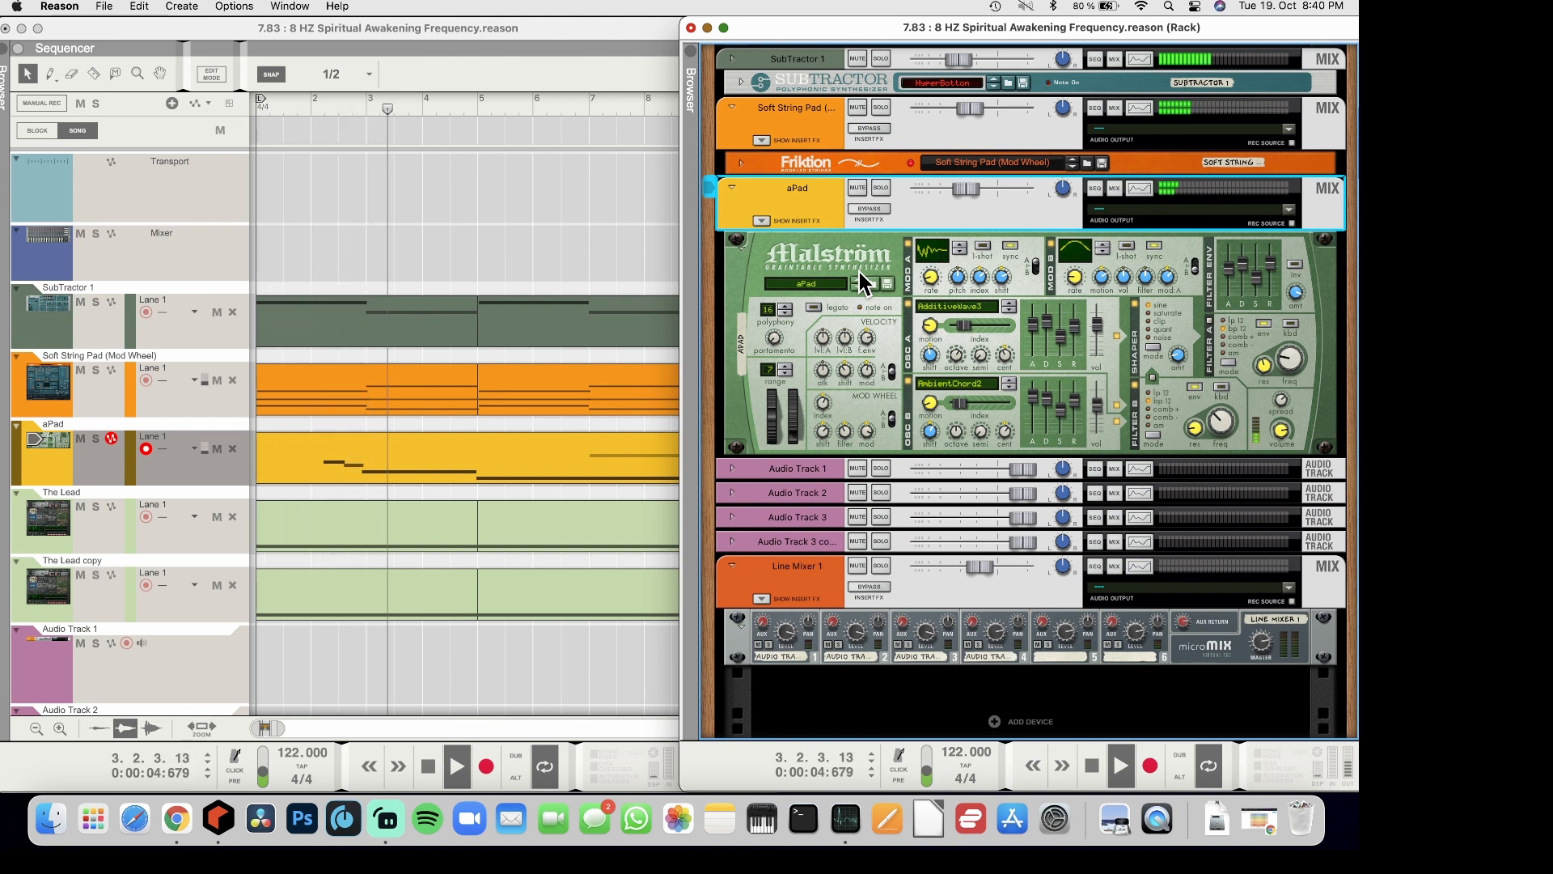
pyautogui.scroll(15, 1031, 337)
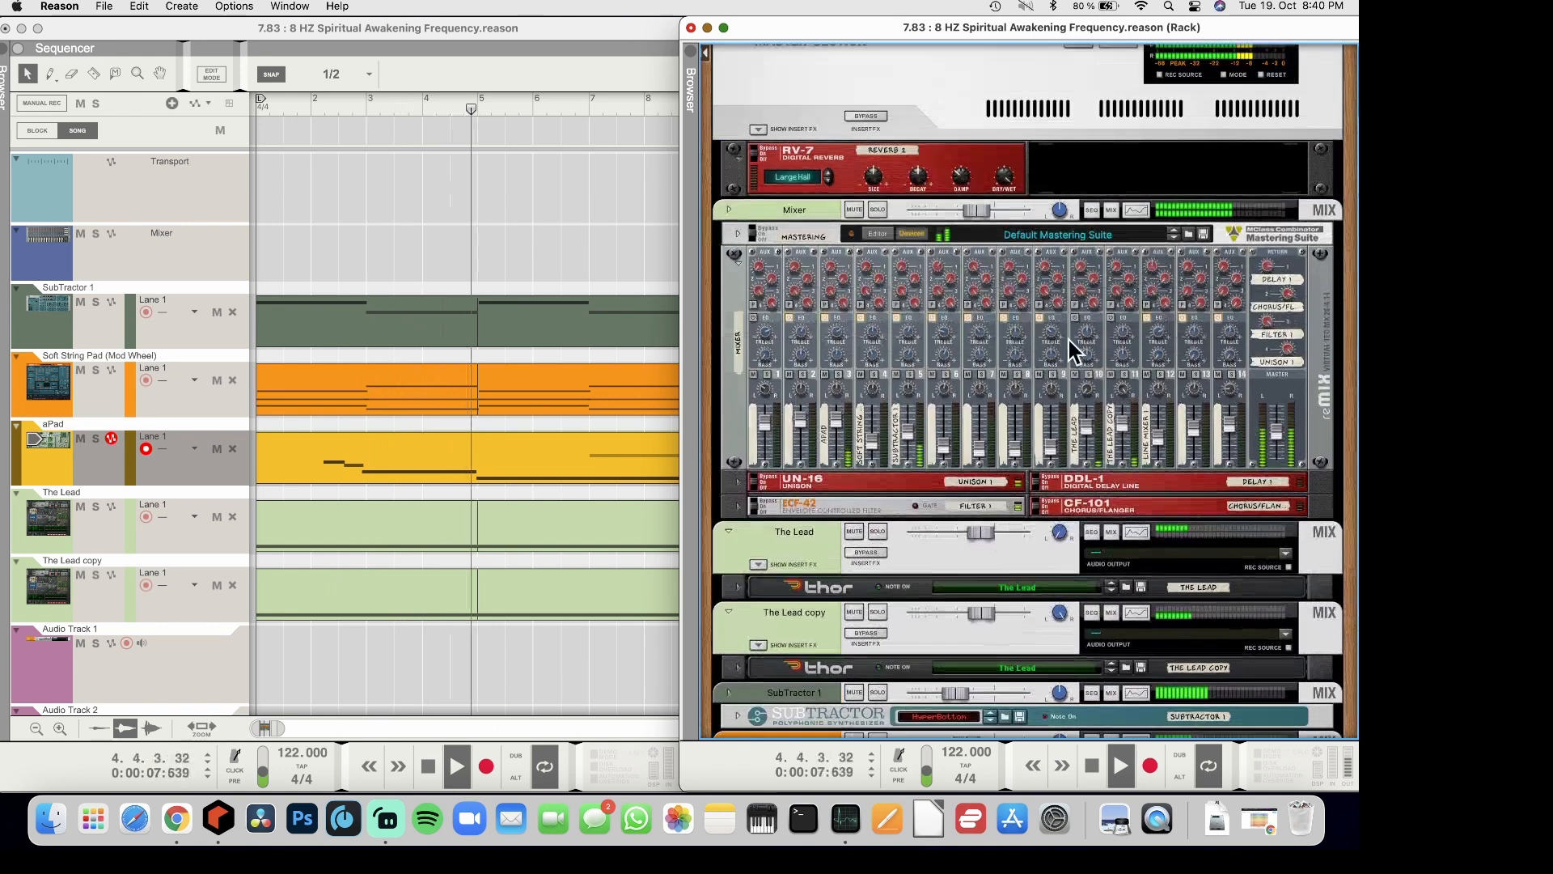
pyautogui.click(1280, 433)
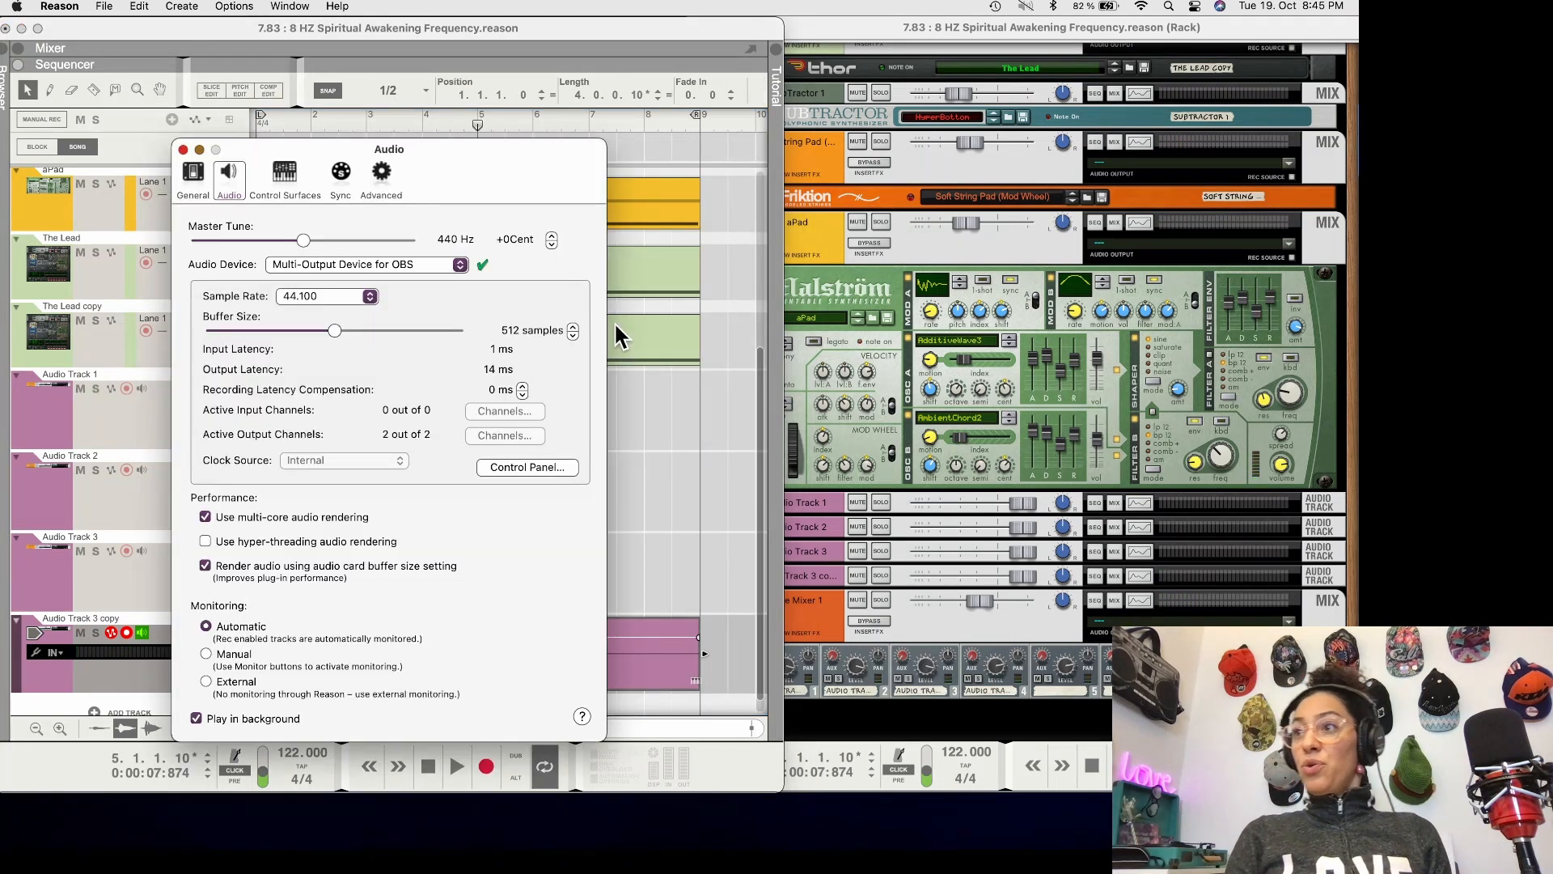
# Close the audio preferences and reduce the sequencer's track heights during playback so every track through Audio Track 3 copy fits
pyautogui.press('super+w')
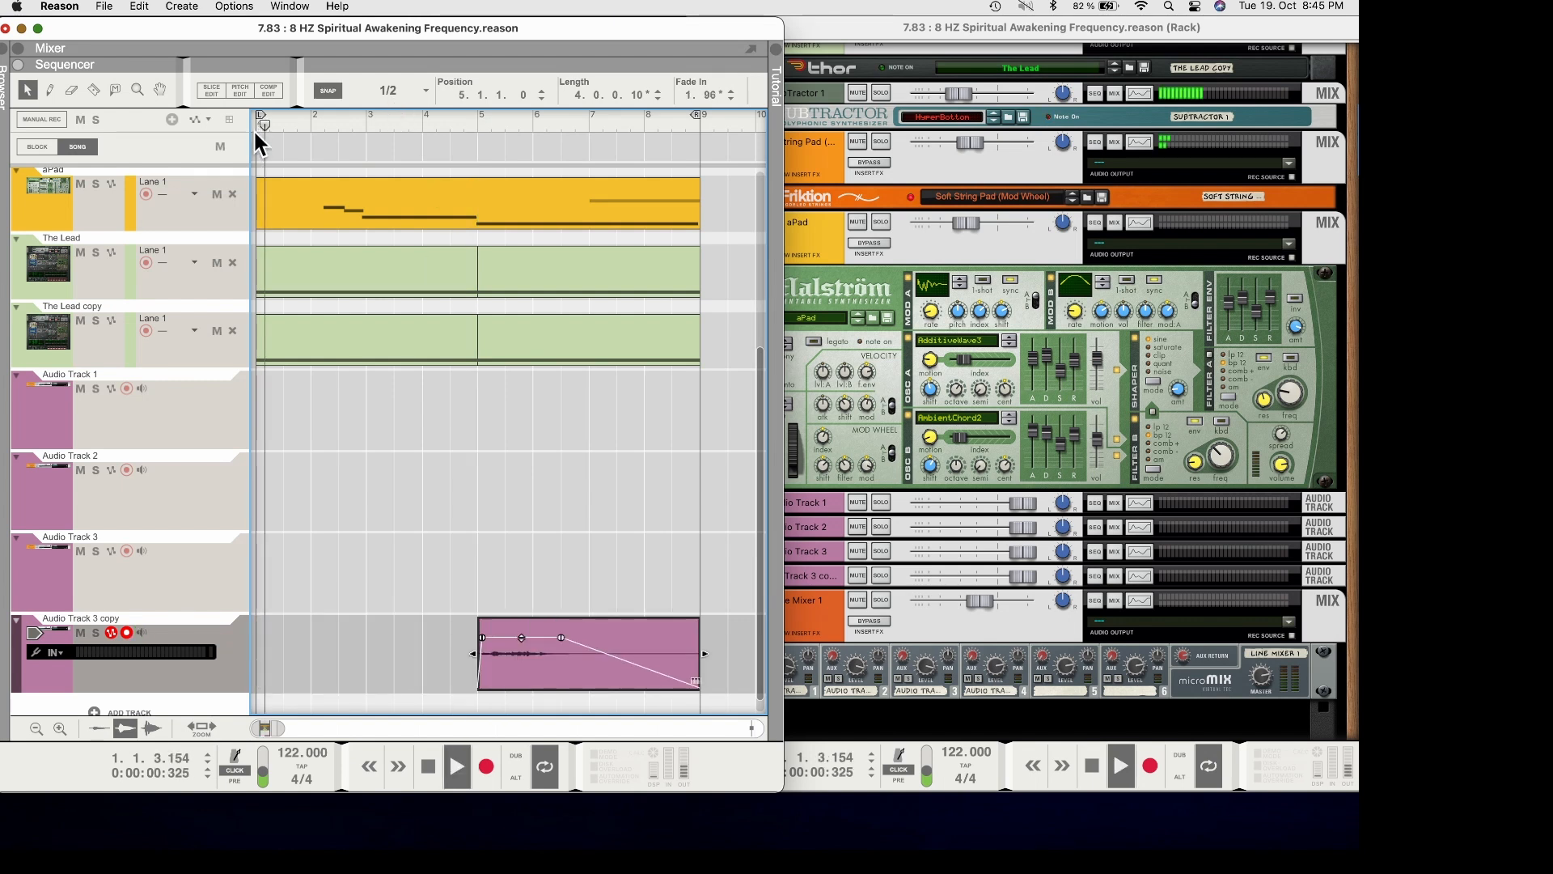
pyautogui.scroll(1, 408, 334)
pyautogui.scroll(-2, 408, 334)
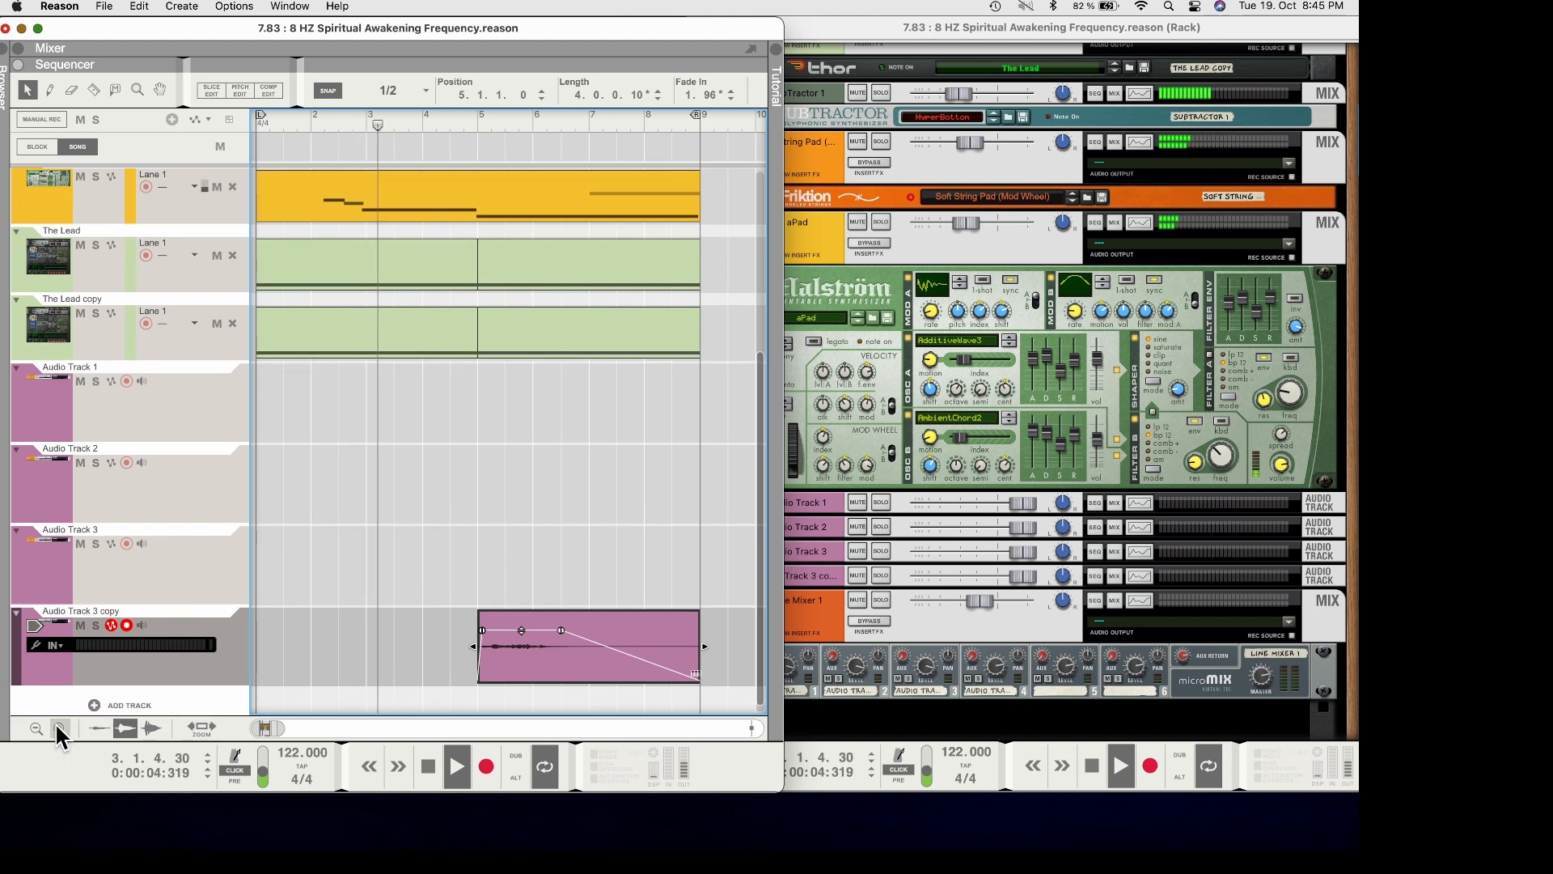
pyautogui.click(34, 725)
pyautogui.click(34, 725)
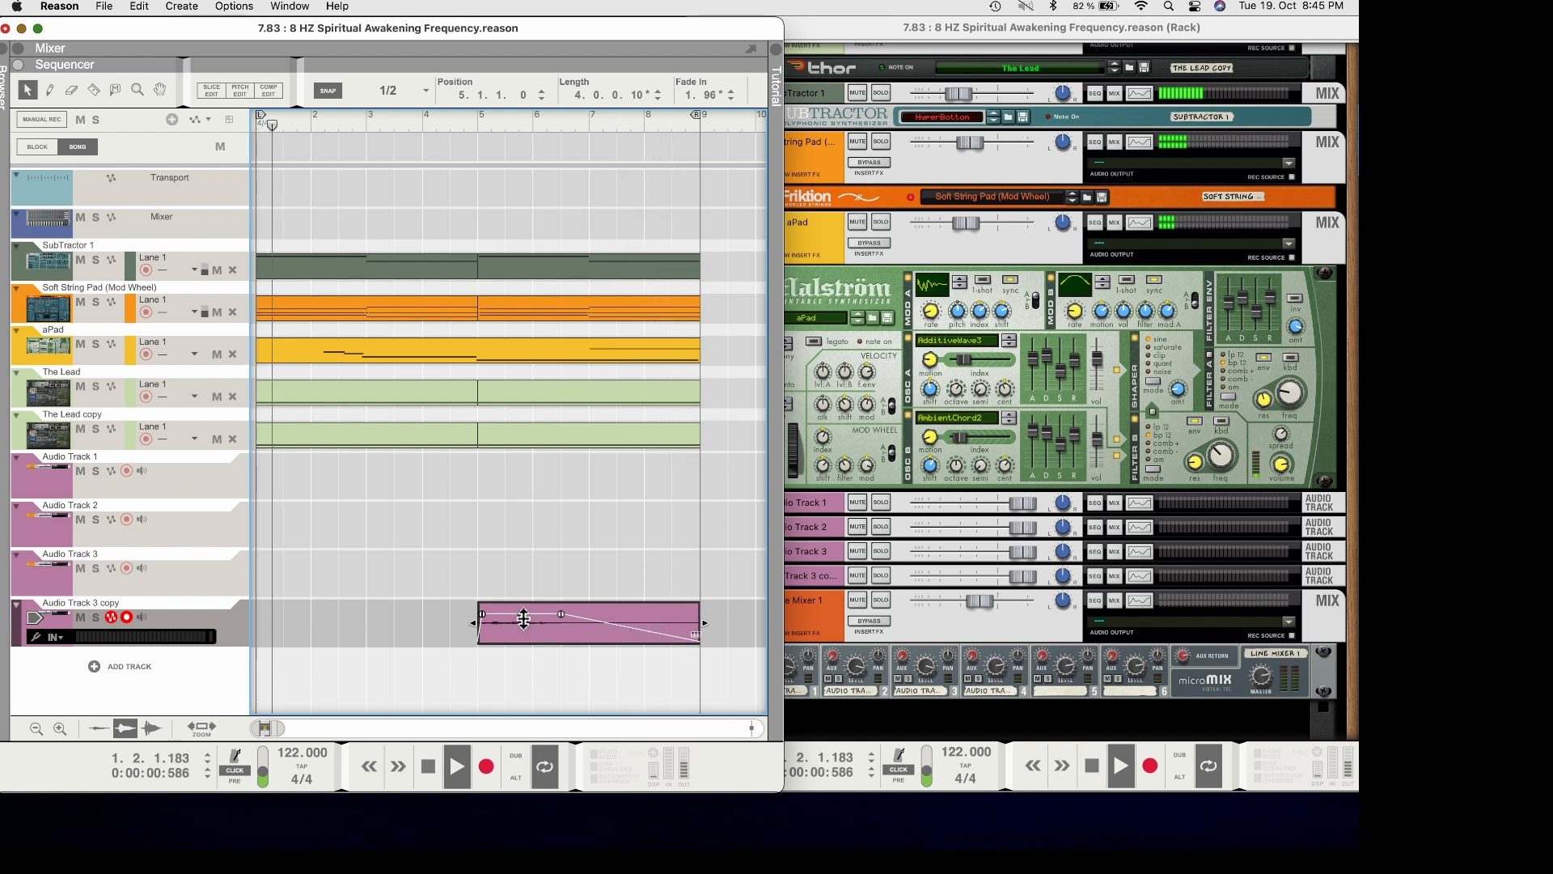
pyautogui.press('space')
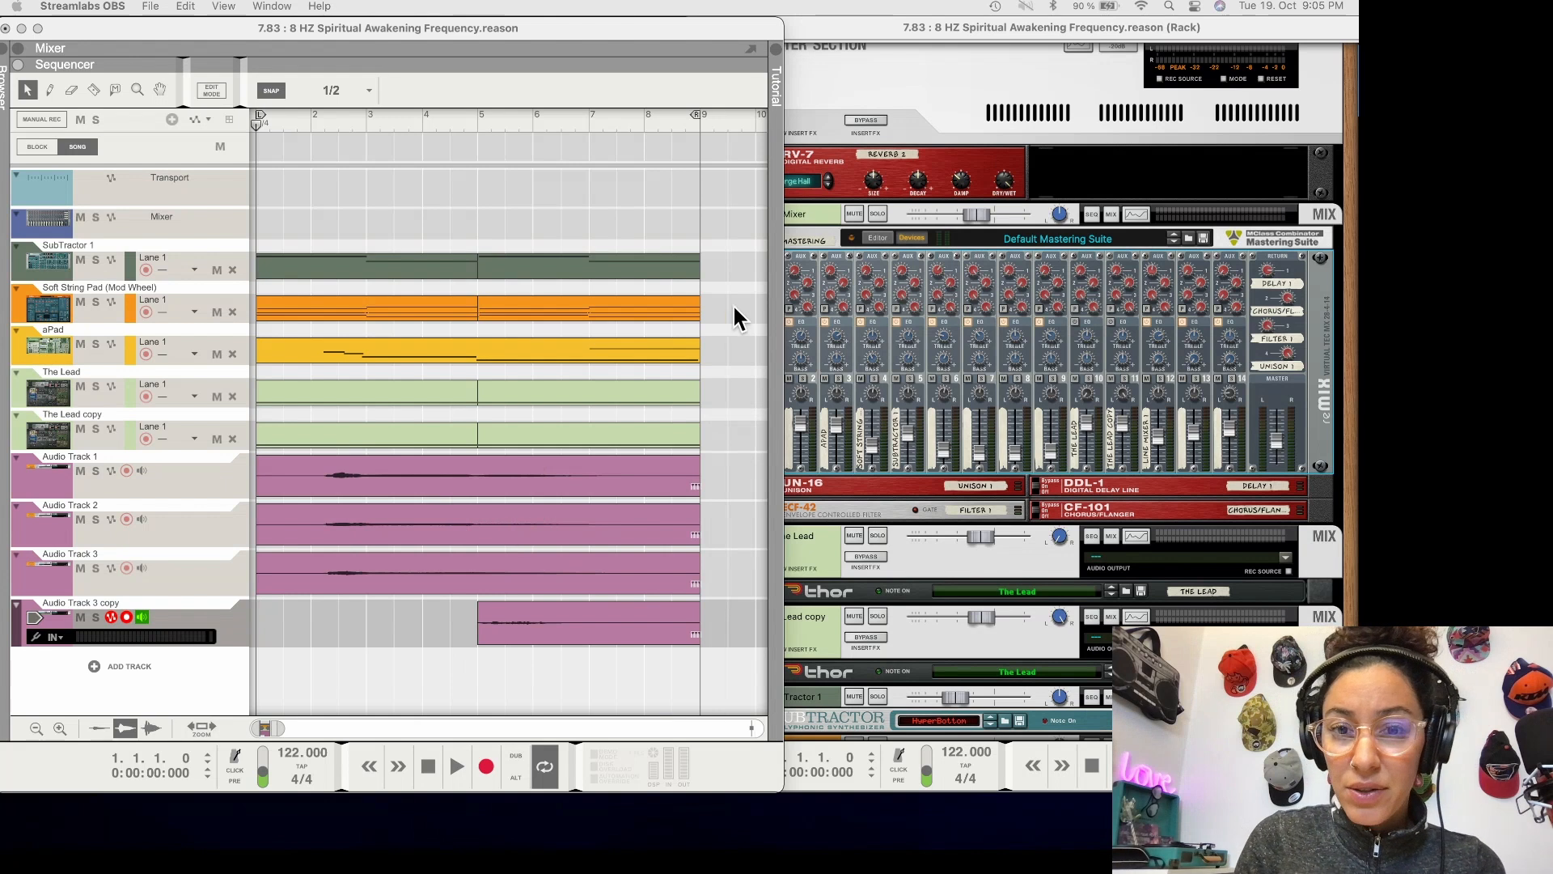
# Play back the full arrangement with all four audio tracks while checking the rack mixer, and stop playback
pyautogui.click(877, 96)
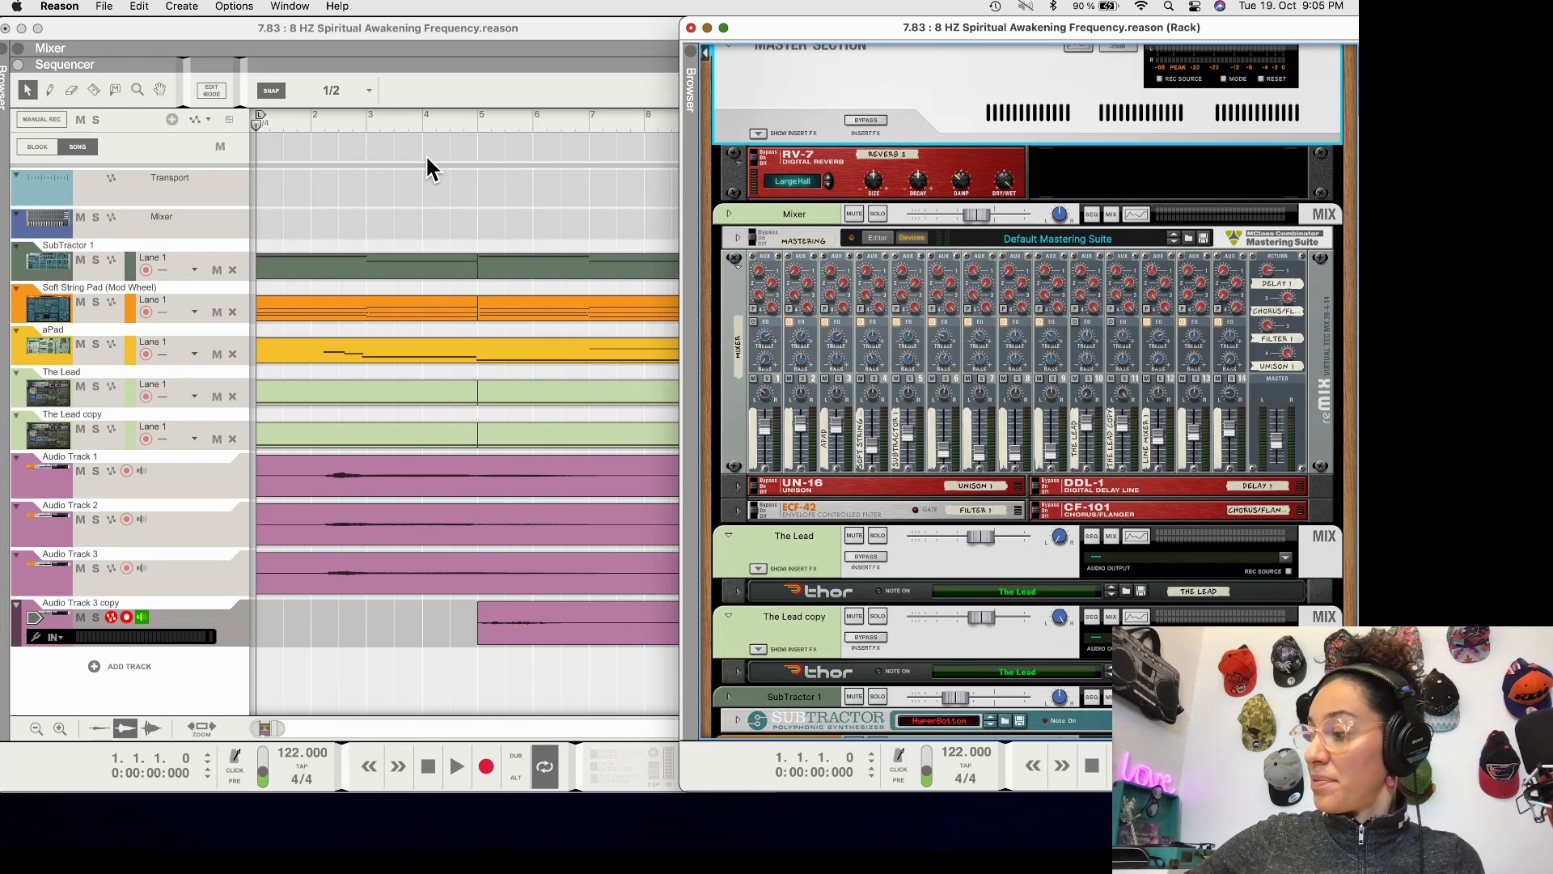
pyautogui.press('space')
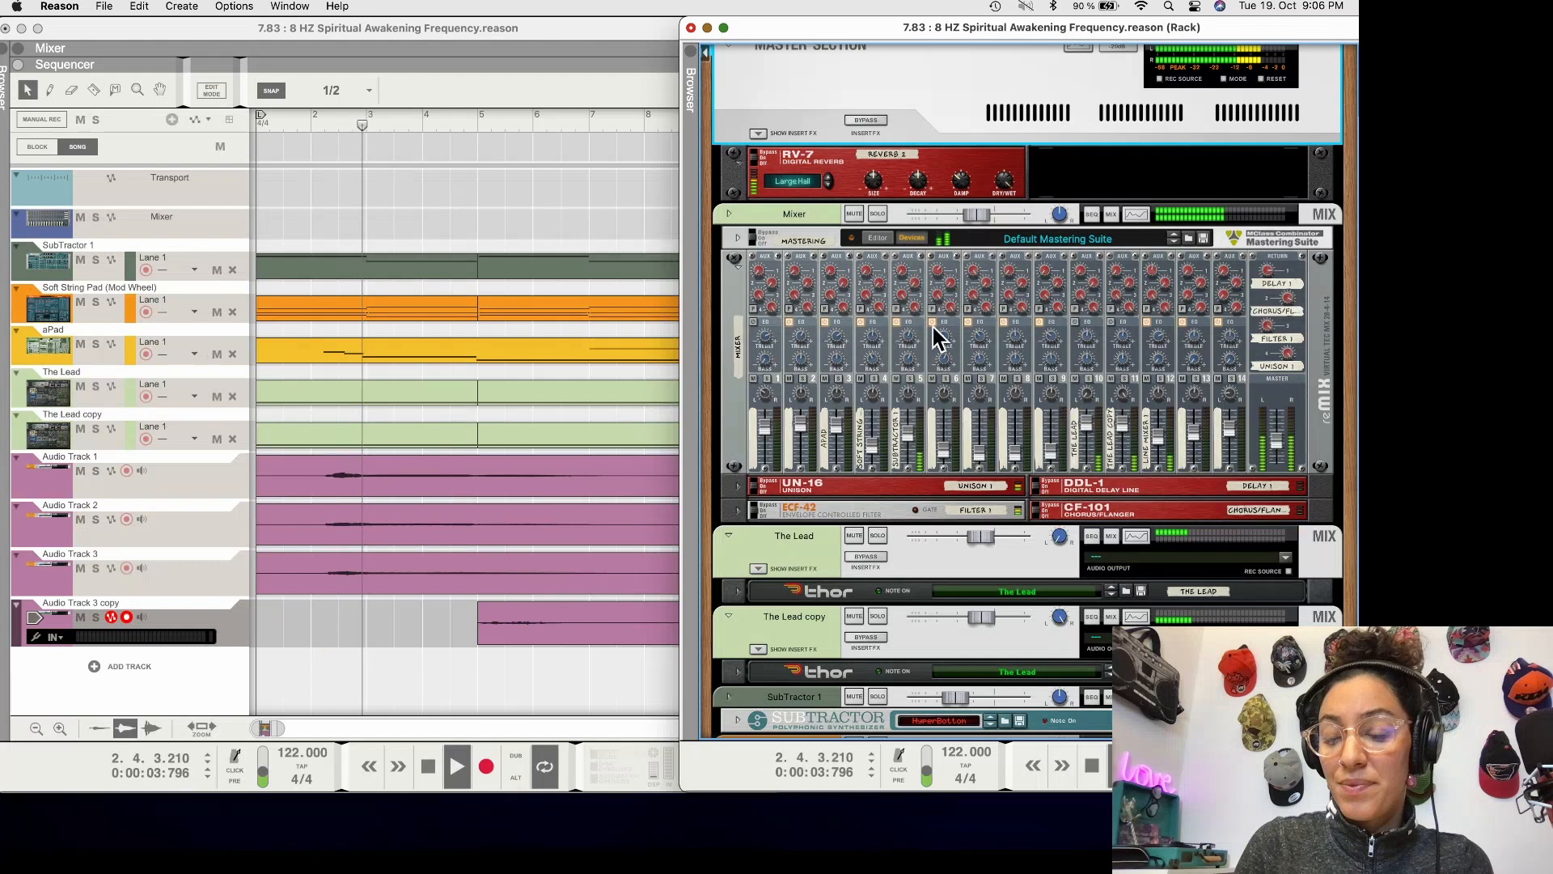
pyautogui.click(1162, 437)
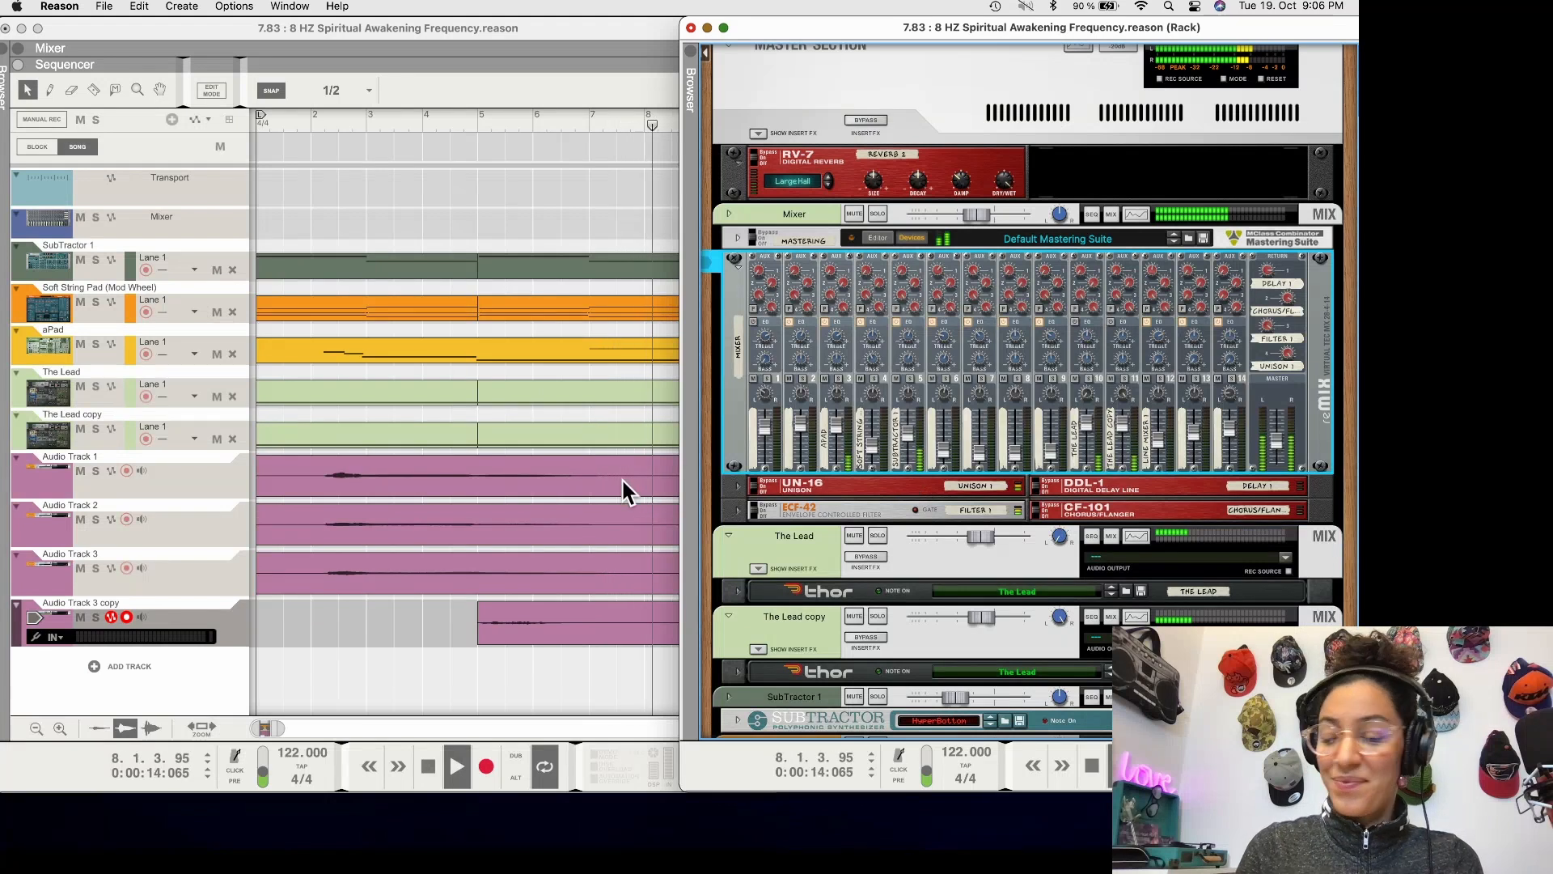
pyautogui.press('space')
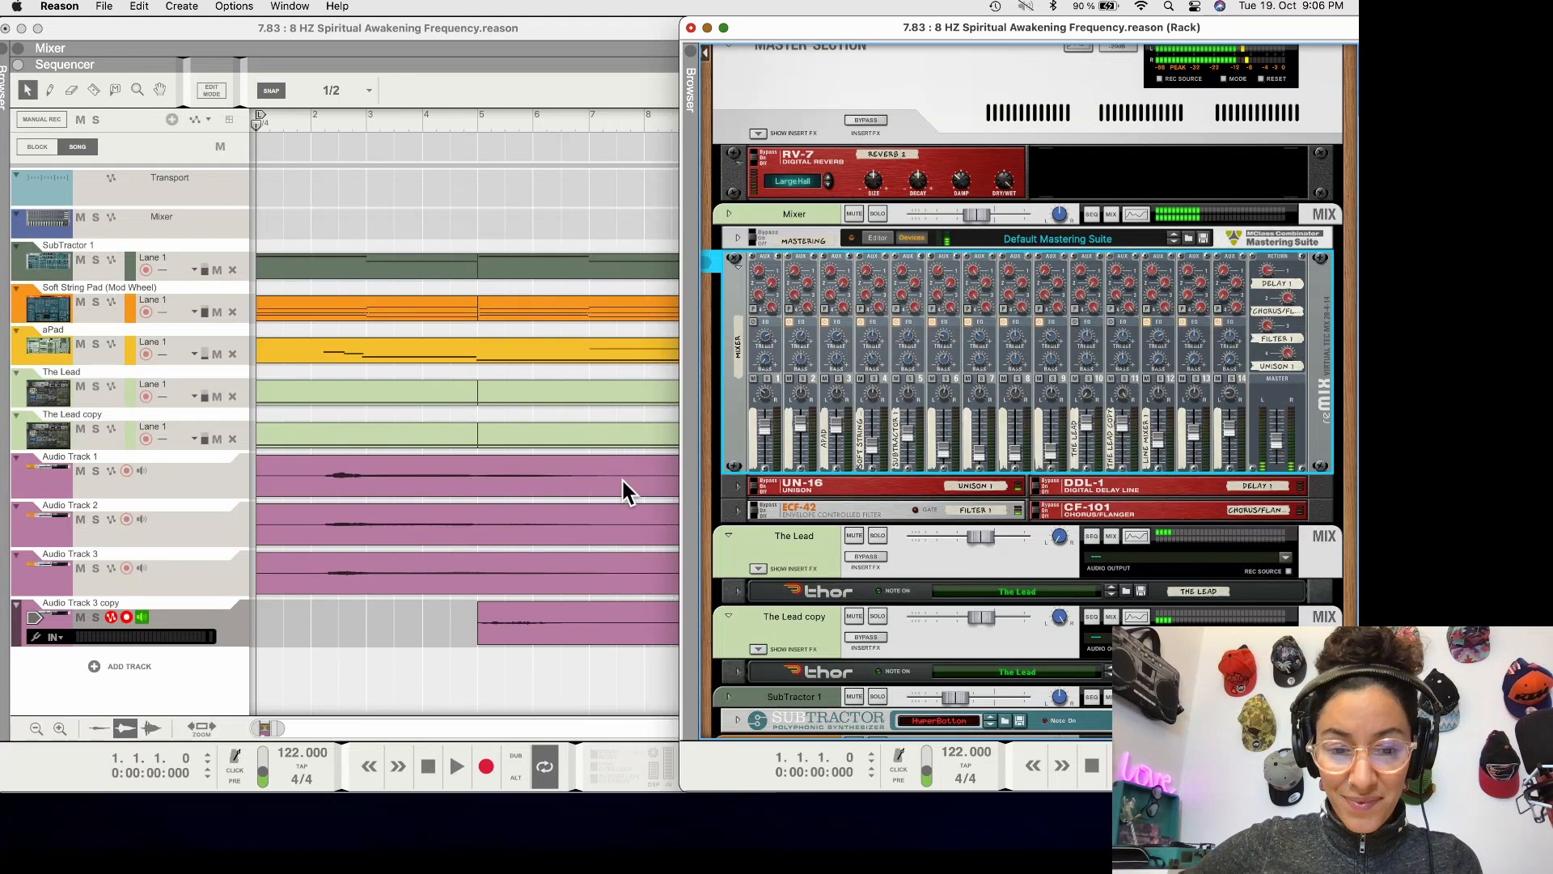